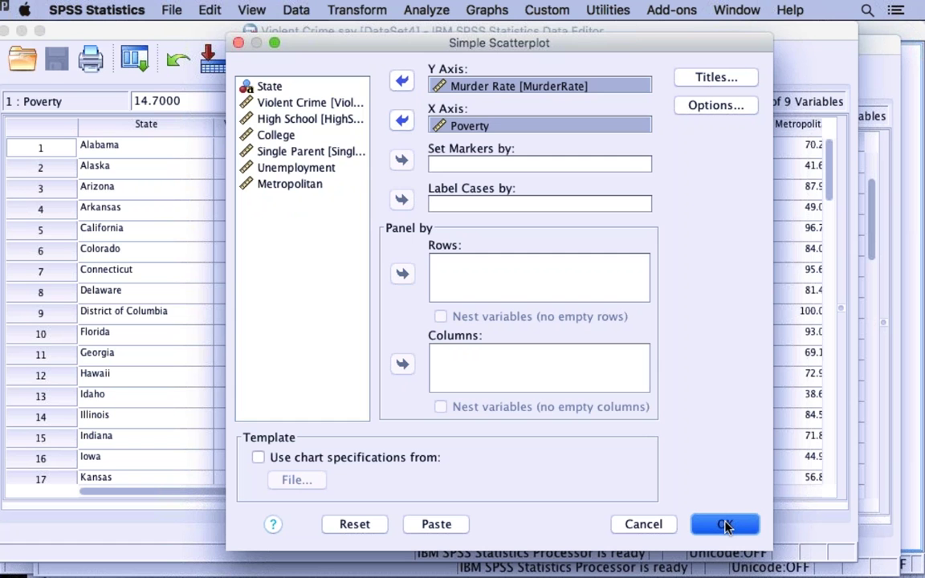
Step: Generate the simple scatterplot with Murder Rate on the Y axis and Poverty on the X axis
left_click(725, 524)
left_click(723, 522)
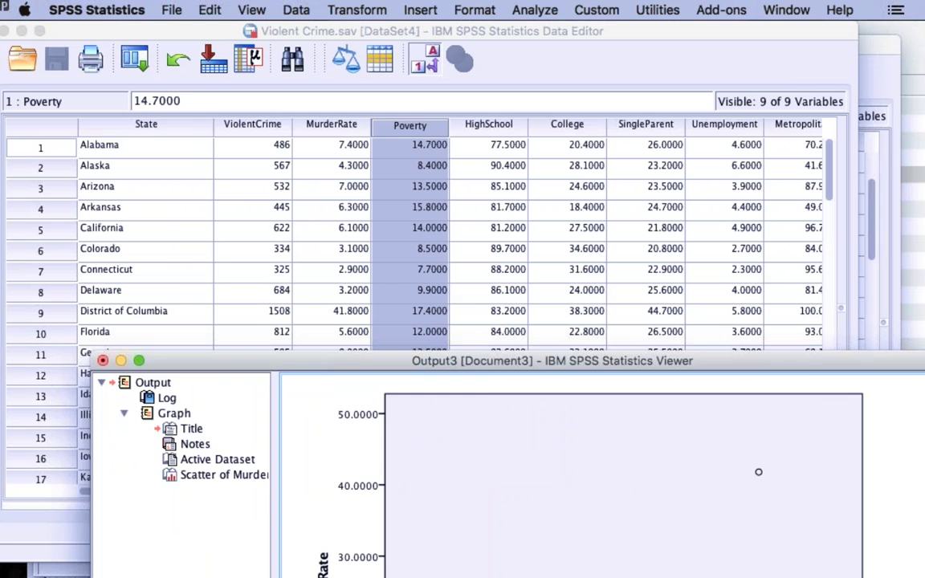
Step: Delete the District of Columbia case from the Violent Crime.sav data
left_click(252, 227)
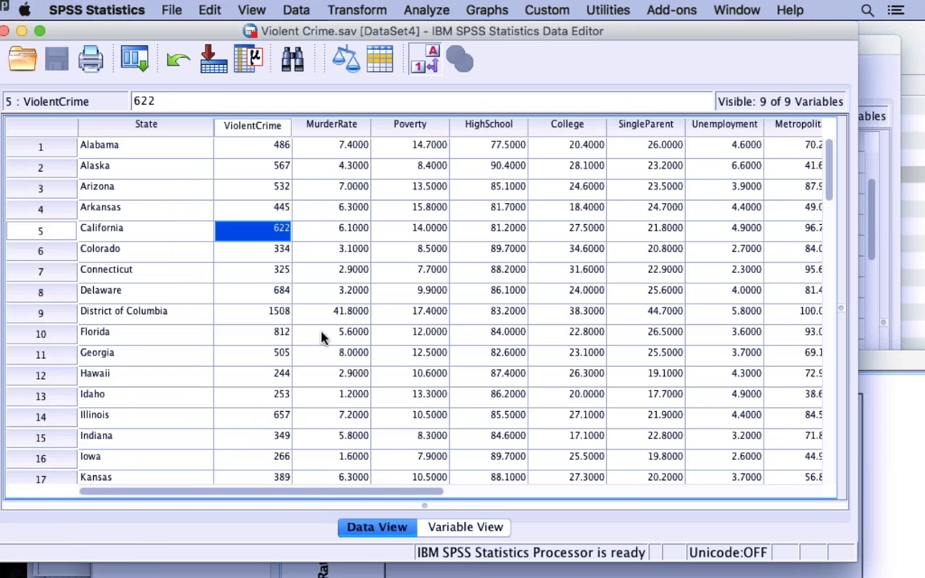
left_click(337, 315)
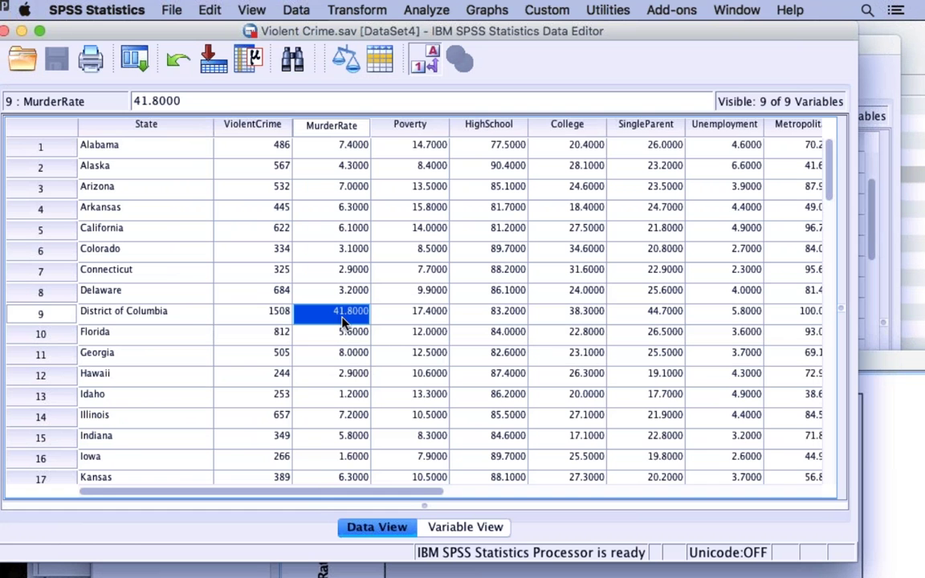
left_click(42, 313)
left_click(212, 9)
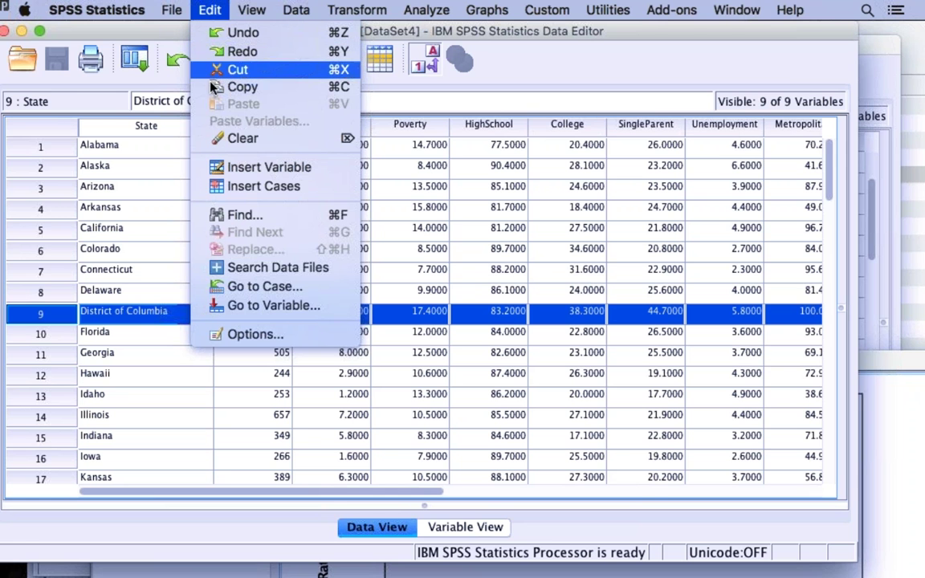
left_click(221, 140)
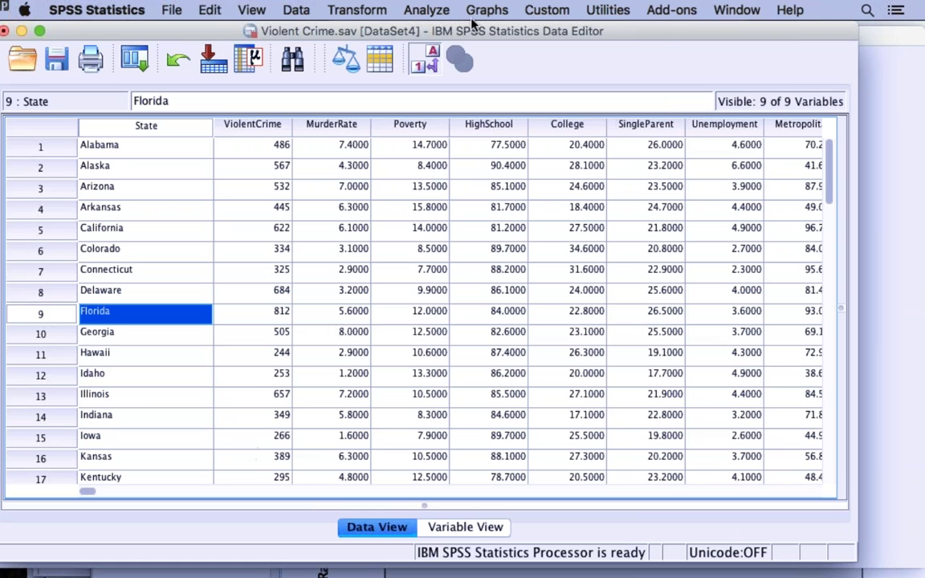
left_click(416, 8)
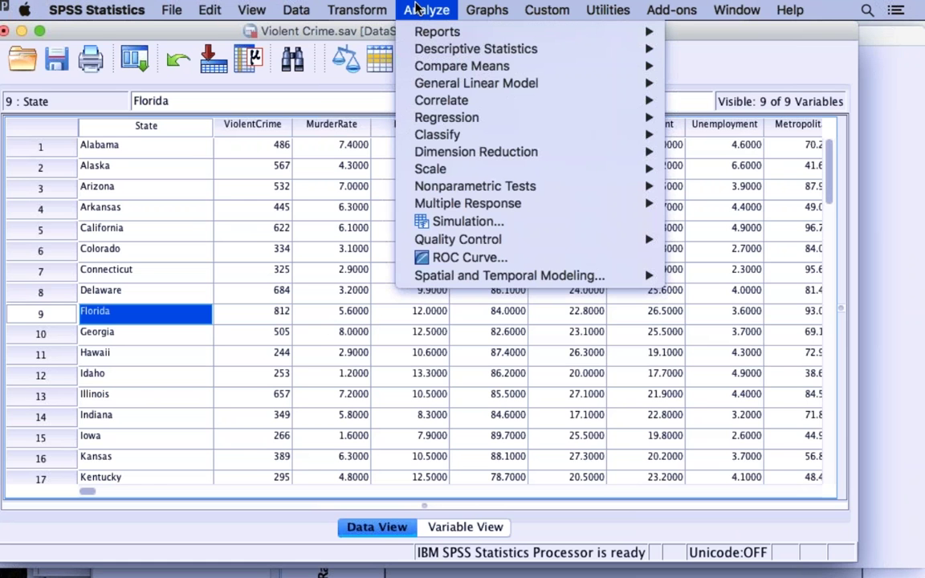
mouse_move(421, 97)
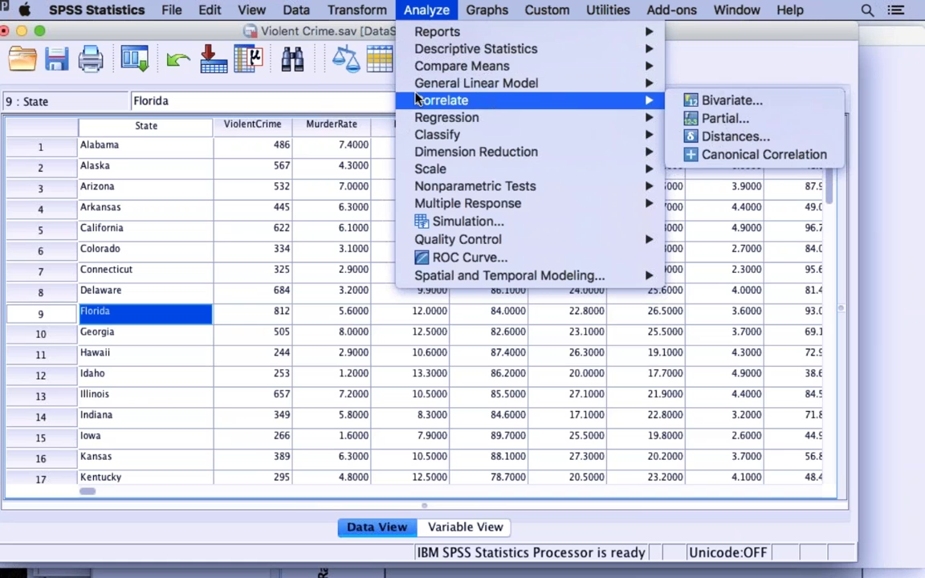
left_click(719, 101)
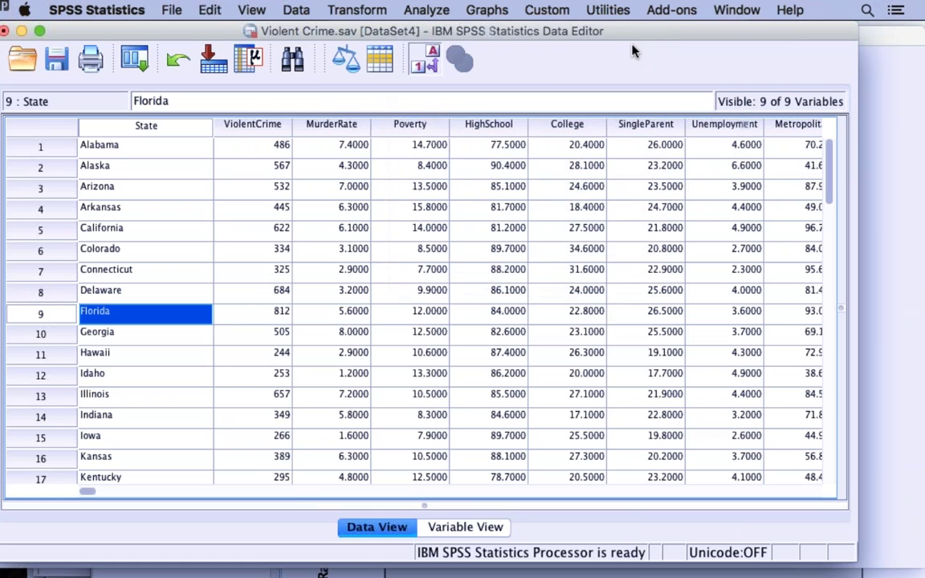
left_click(589, 448)
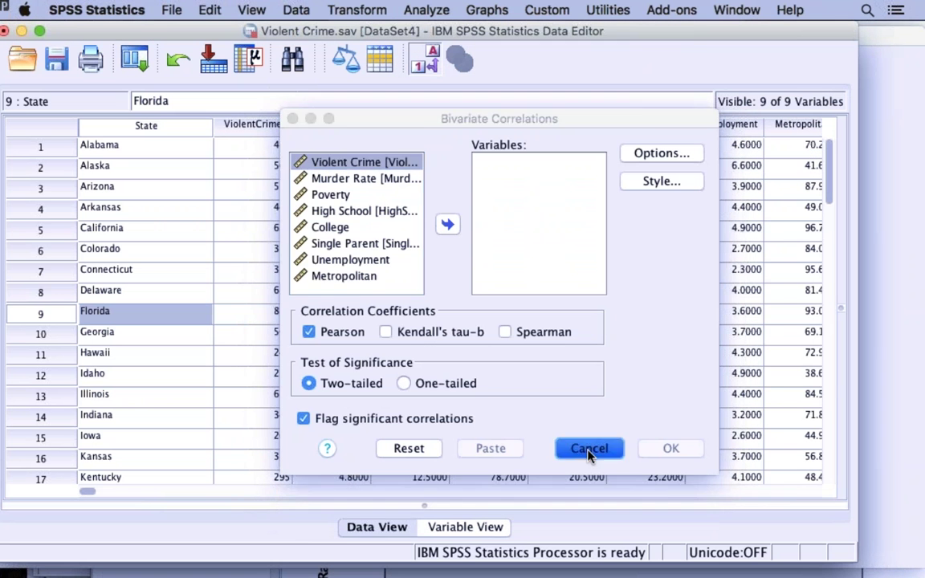
Step: Create a new simple scatterplot with Murder Rate on the Y axis and Poverty on the X axis
left_click(482, 9)
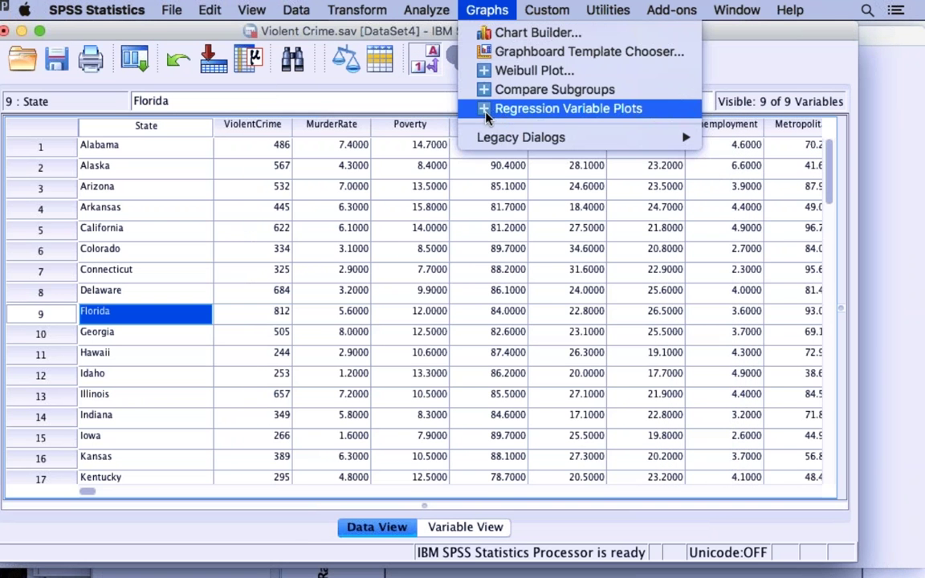
mouse_move(493, 139)
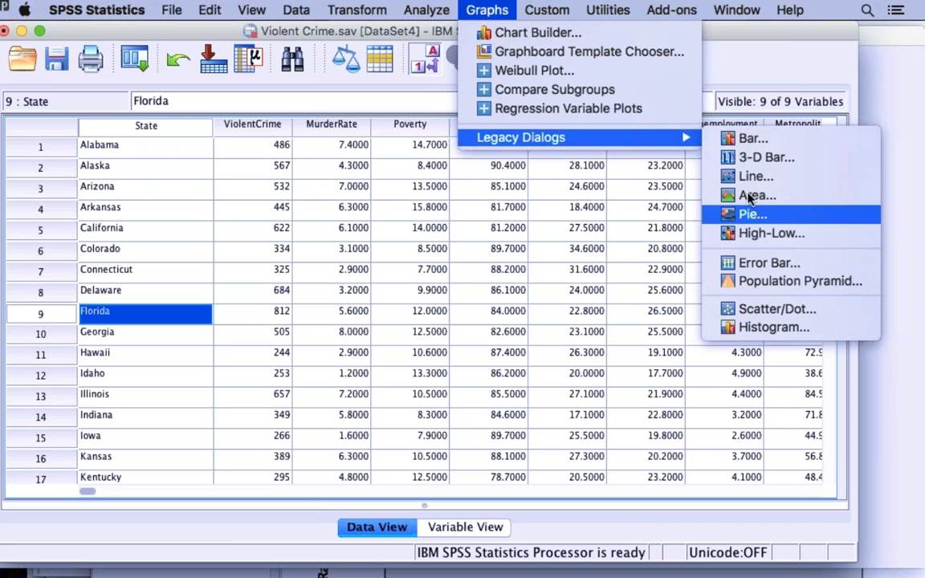
left_click(762, 310)
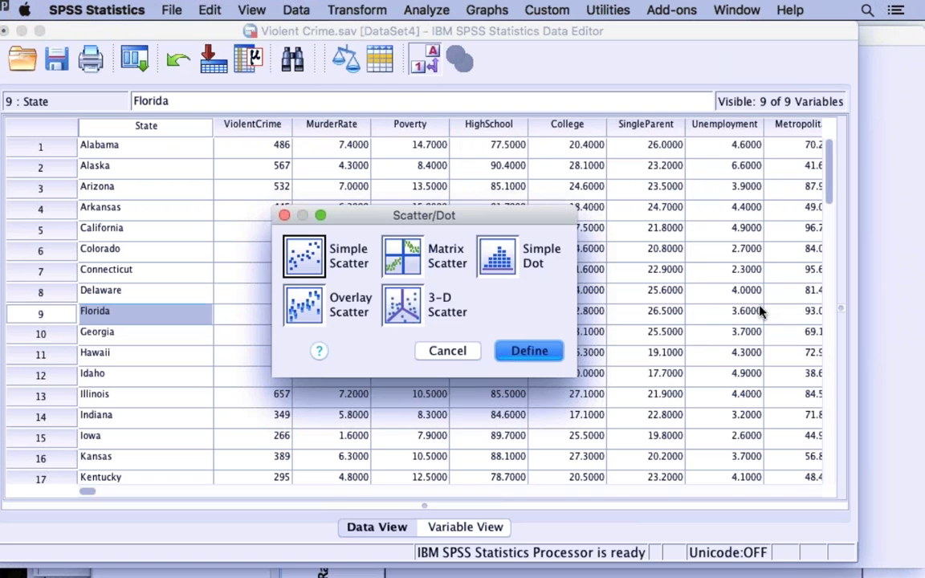
left_click(535, 351)
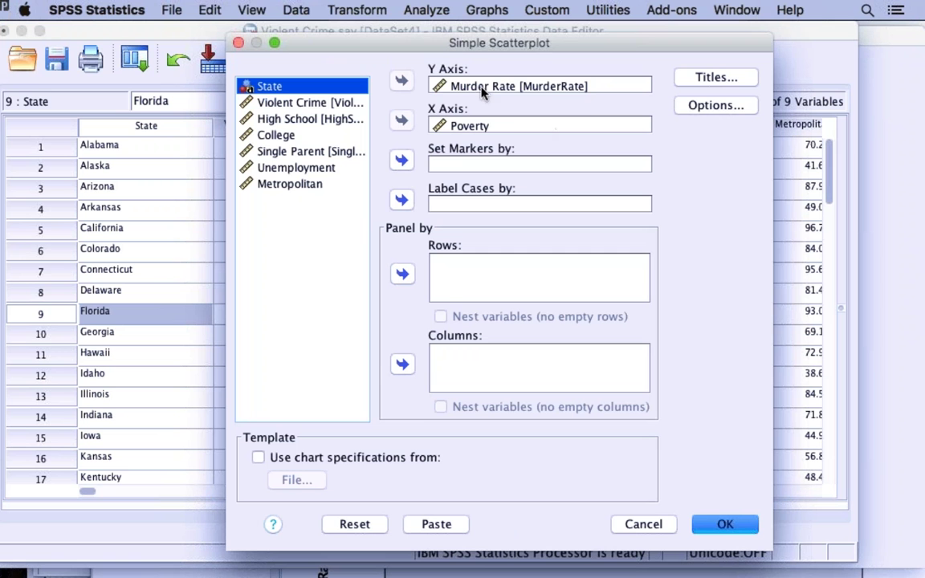
left_click(546, 83)
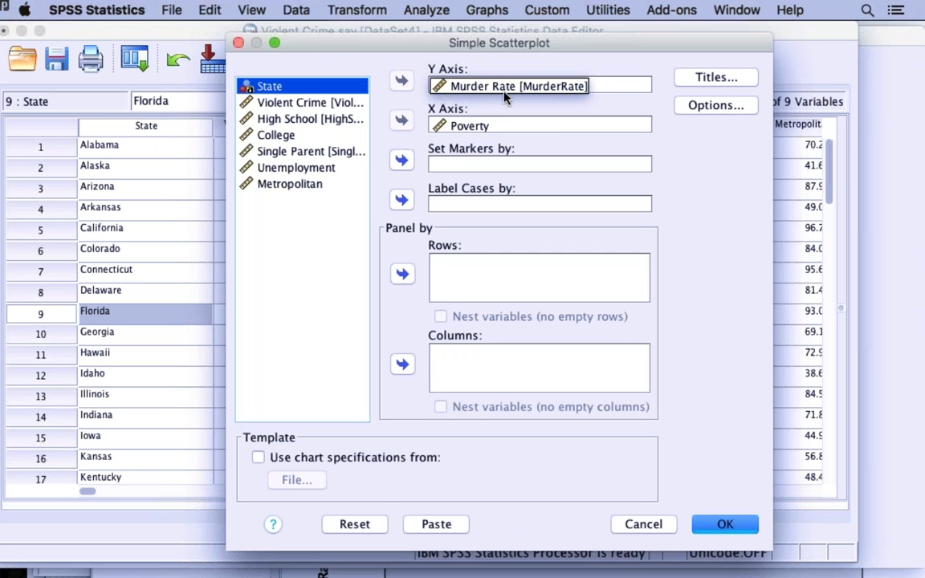
left_click(726, 523)
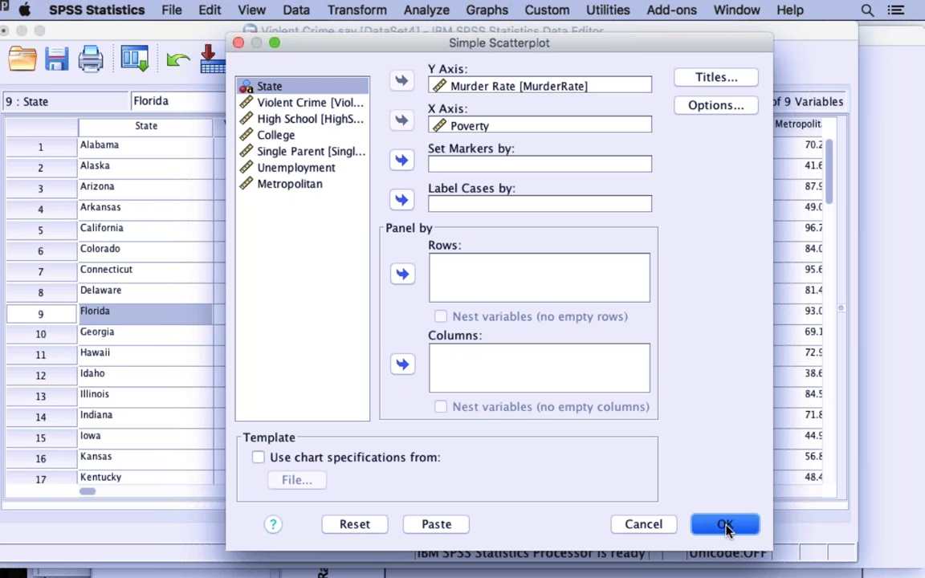
left_click(731, 529)
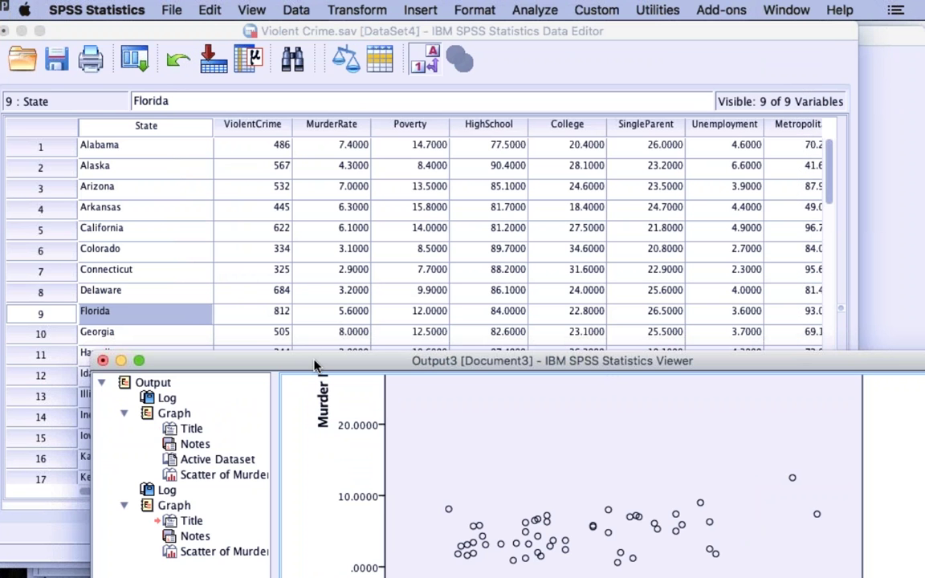
Step: Move the output window up and examine the second scatterplot of Murder Rate against Poverty
left_click_drag(313, 360, 193, 30)
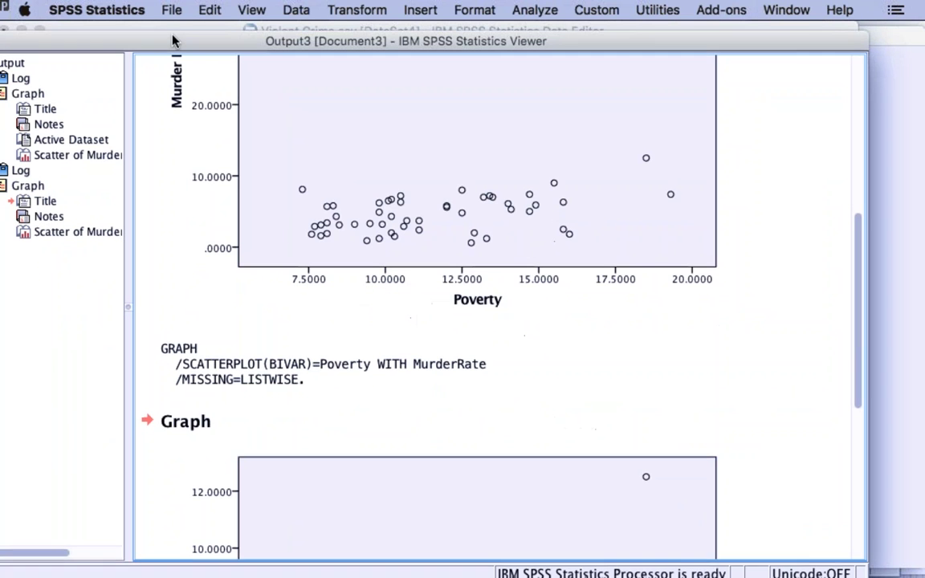
left_click(254, 302)
scroll(254, 301, "down", 3)
scroll(254, 302, "down", 4)
left_click(254, 301)
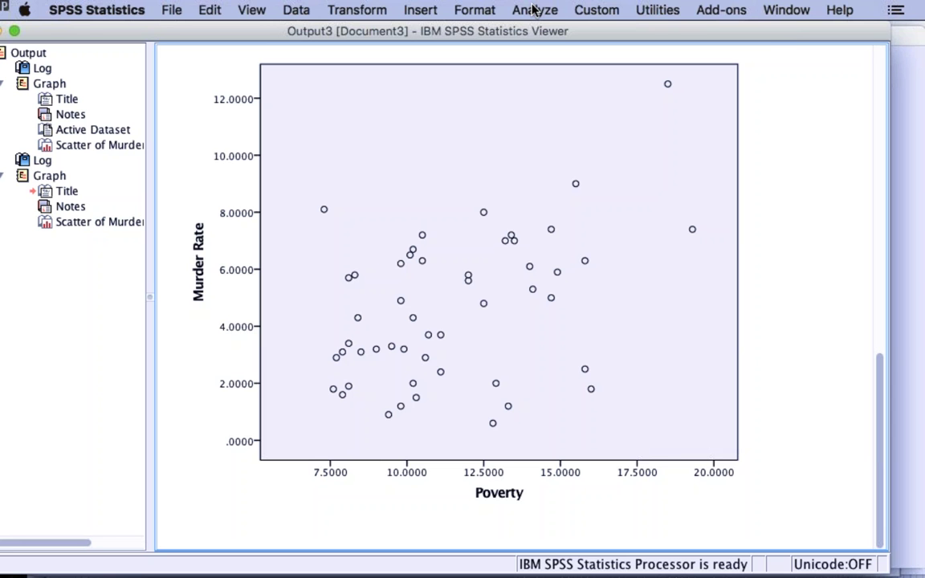
left_click(528, 8)
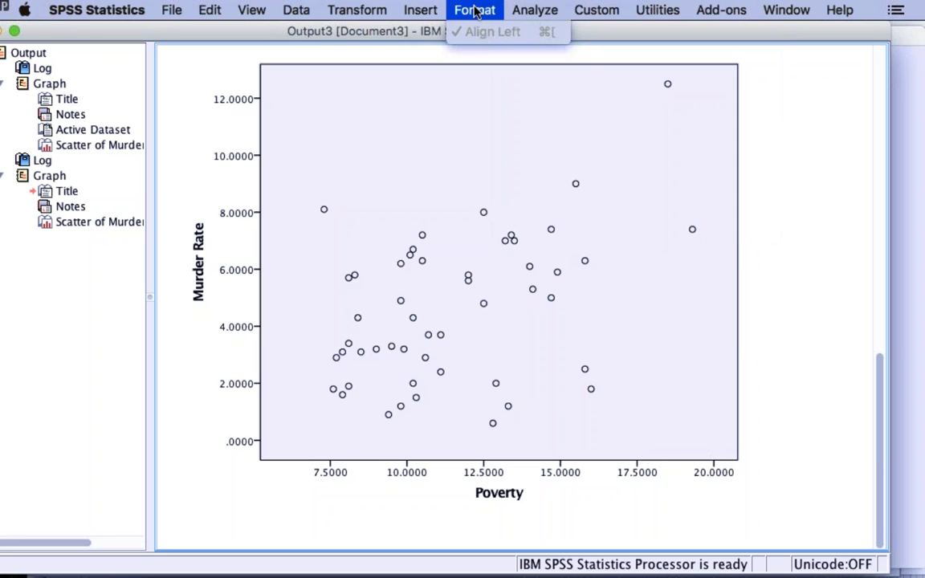
mouse_move(383, 10)
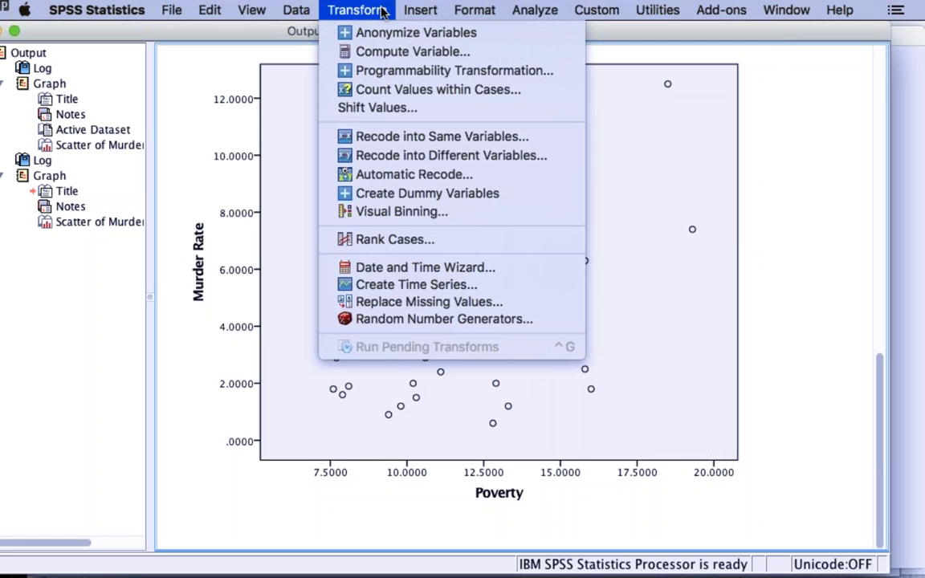
mouse_move(535, 10)
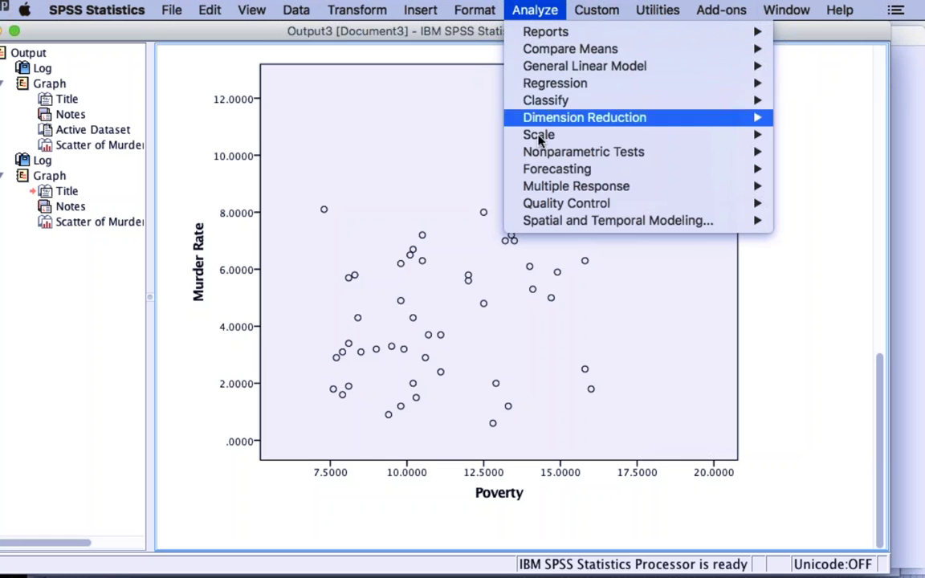
mouse_move(291, 15)
left_click(229, 32)
Step: Return to the Violent Crime.sav data and run a two-tailed Pearson bivariate correlation of Murder Rate and Poverty
left_click_drag(131, 31, 507, 30)
left_click(175, 30)
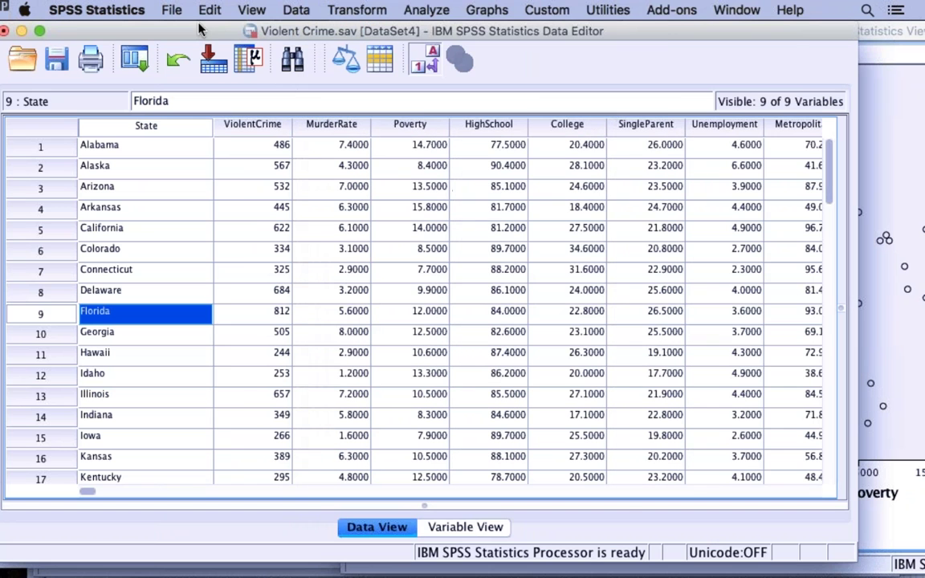
left_click(410, 10)
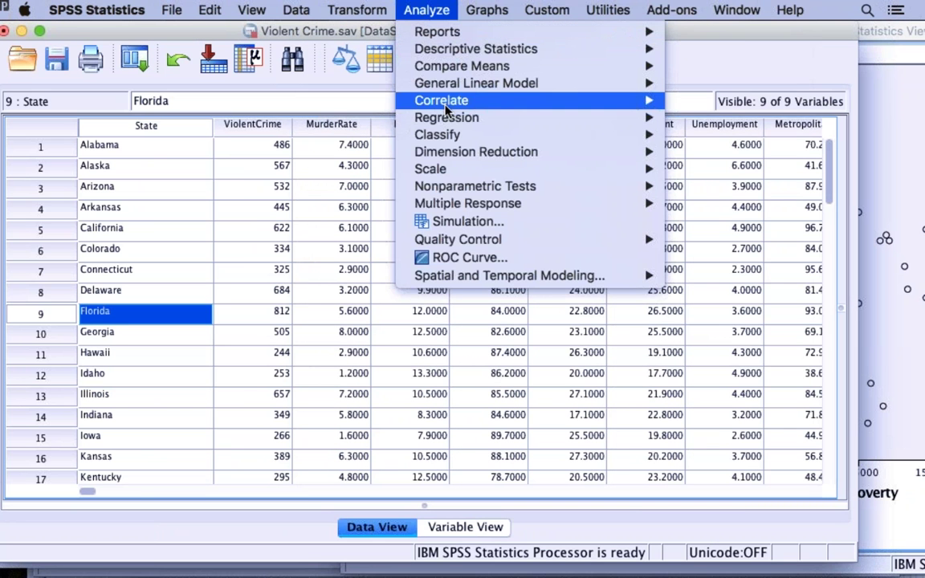
mouse_move(660, 117)
mouse_move(653, 101)
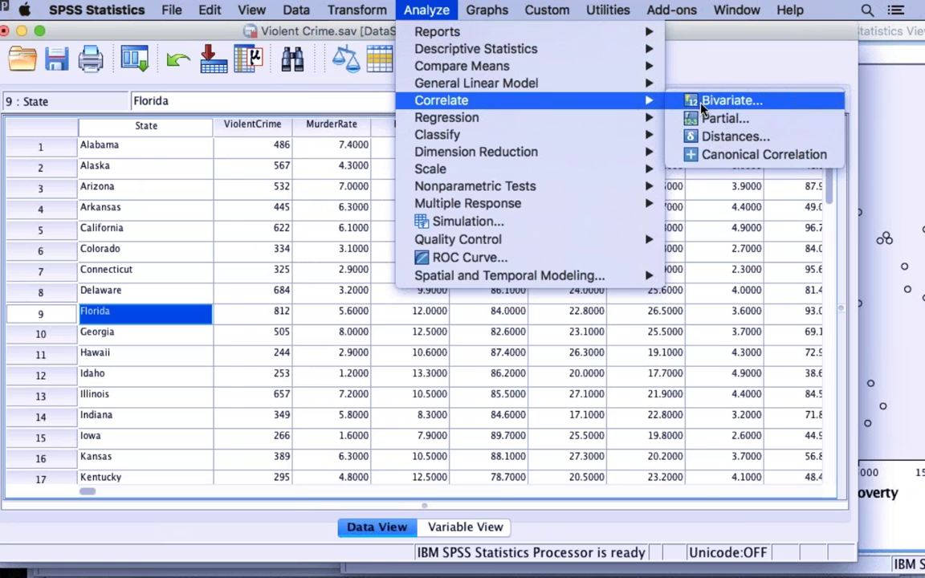
left_click(703, 107)
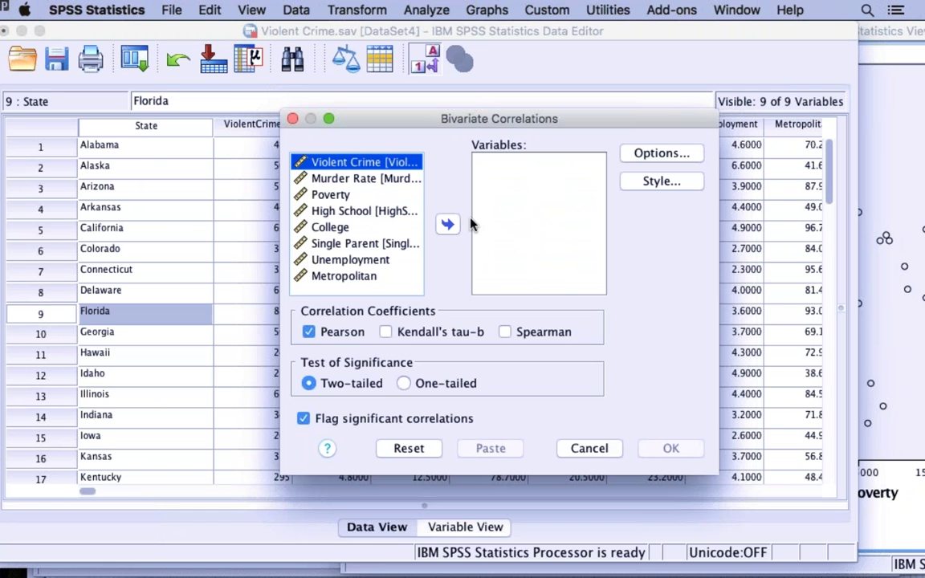
left_click(354, 179)
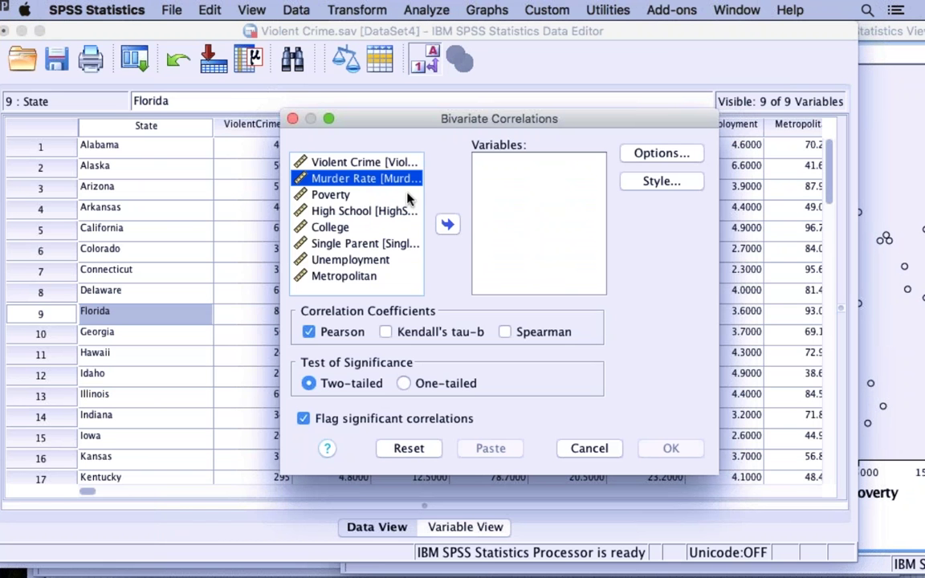
left_click(446, 228)
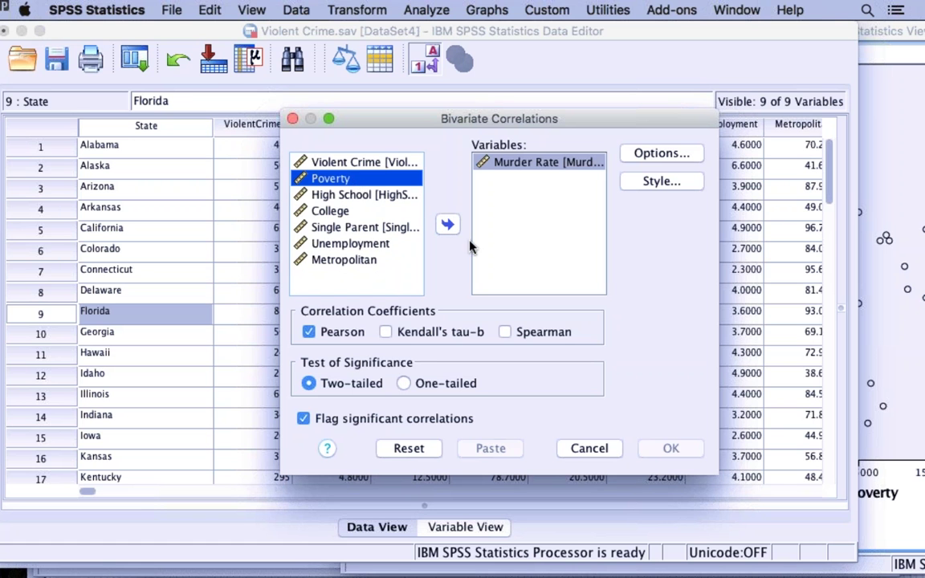
left_click(448, 227)
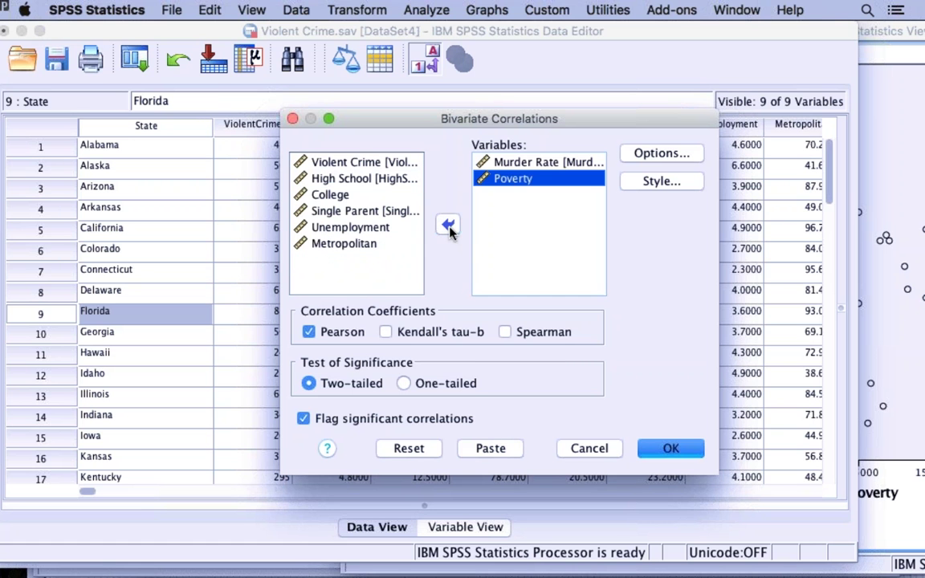
left_click(667, 450)
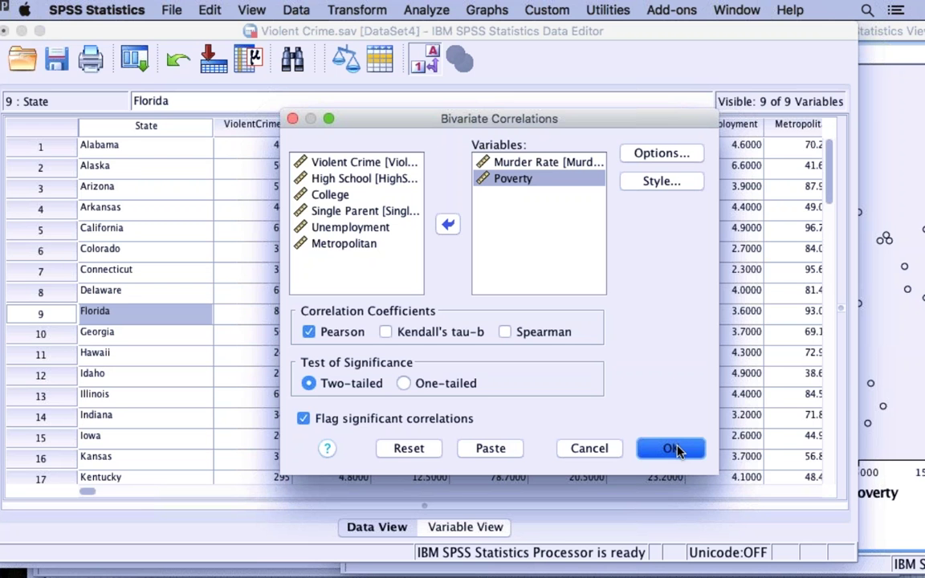
left_click(673, 449)
Step: Reposition the output window and examine the Correlations table for Murder Rate and Poverty
left_click_drag(522, 32, 255, 16)
scroll(407, 360, "down", 2)
left_click(407, 360)
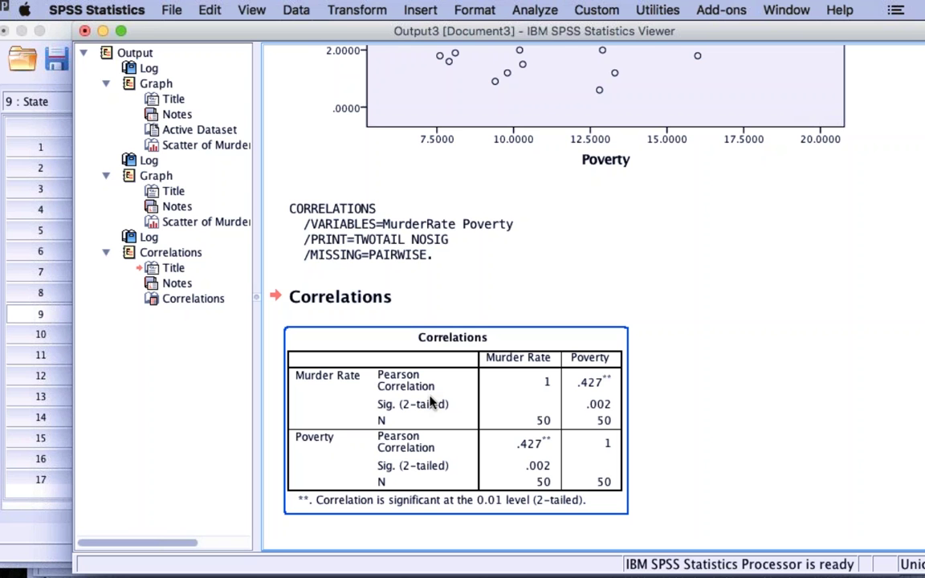
left_click(643, 408)
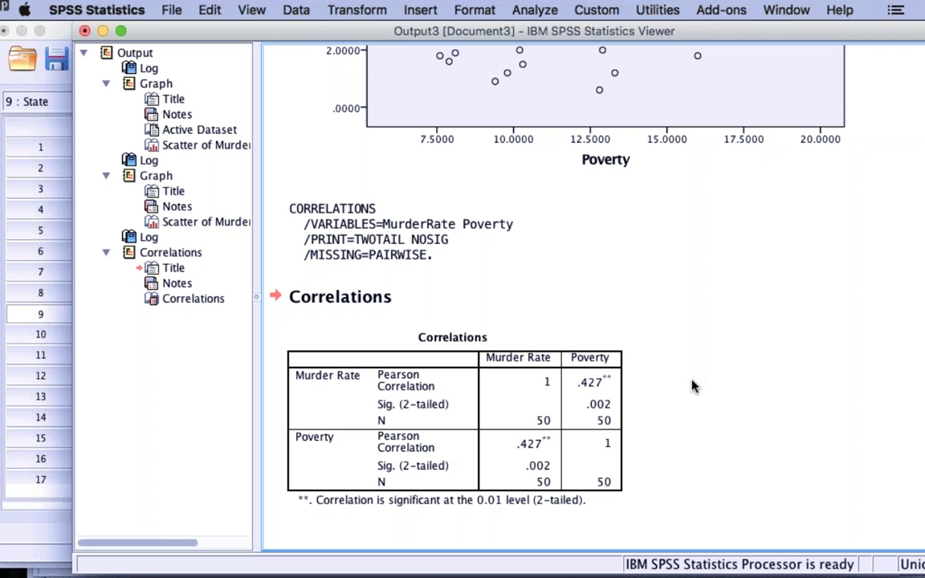
left_click(484, 458)
left_click(527, 9)
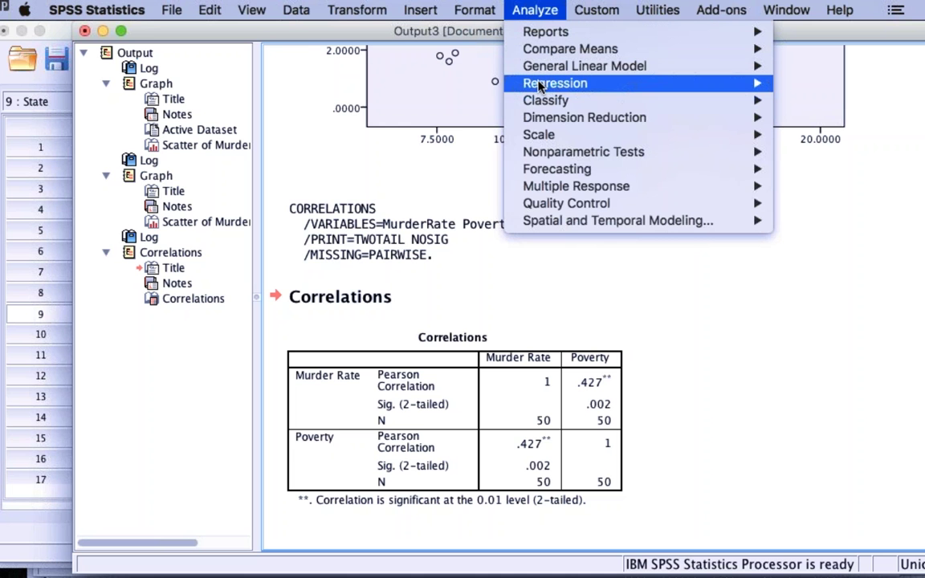
mouse_move(541, 85)
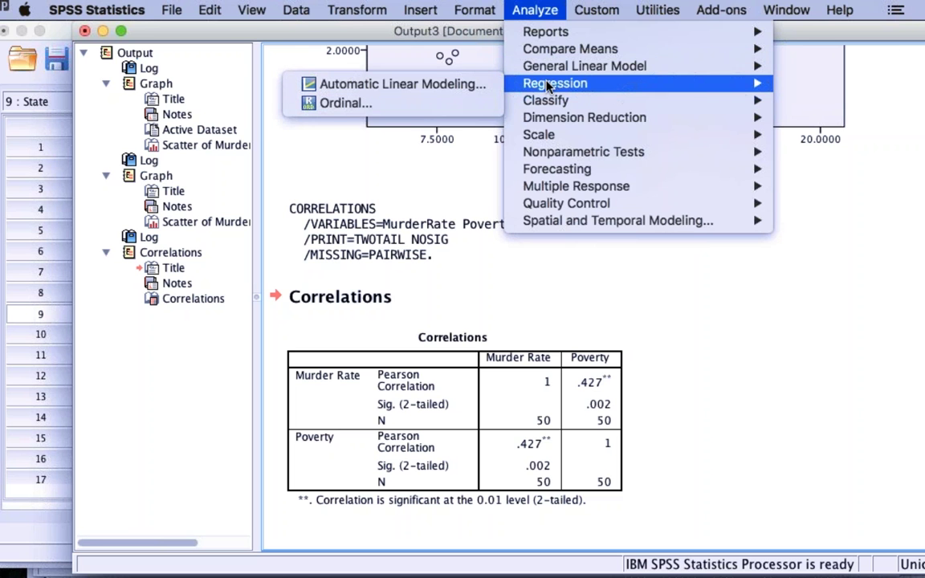
left_click(89, 8)
Step: Return to the Violent Crime.sav data and run a linear regression with Murder Rate as dependent and Poverty as independent, using the Enter method
left_click(50, 32)
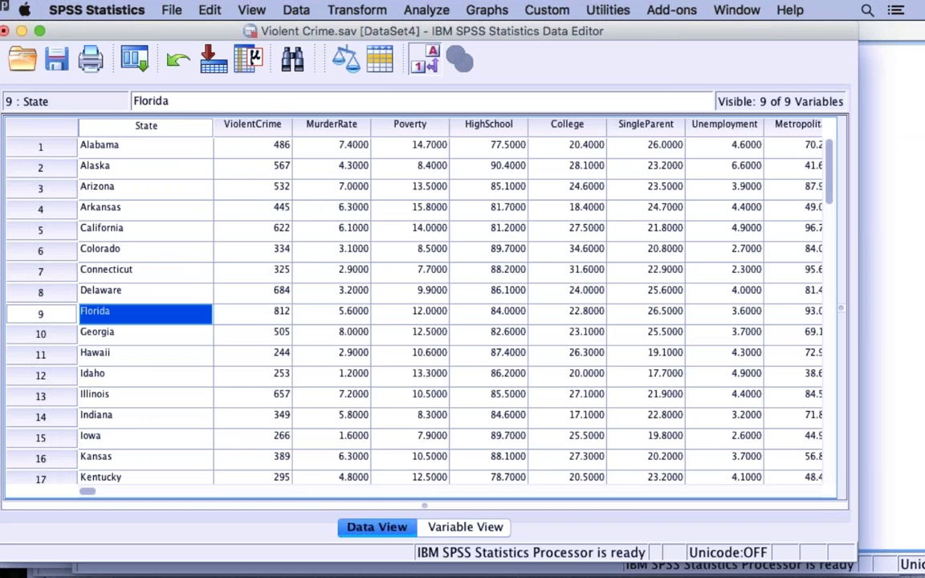
left_click(420, 8)
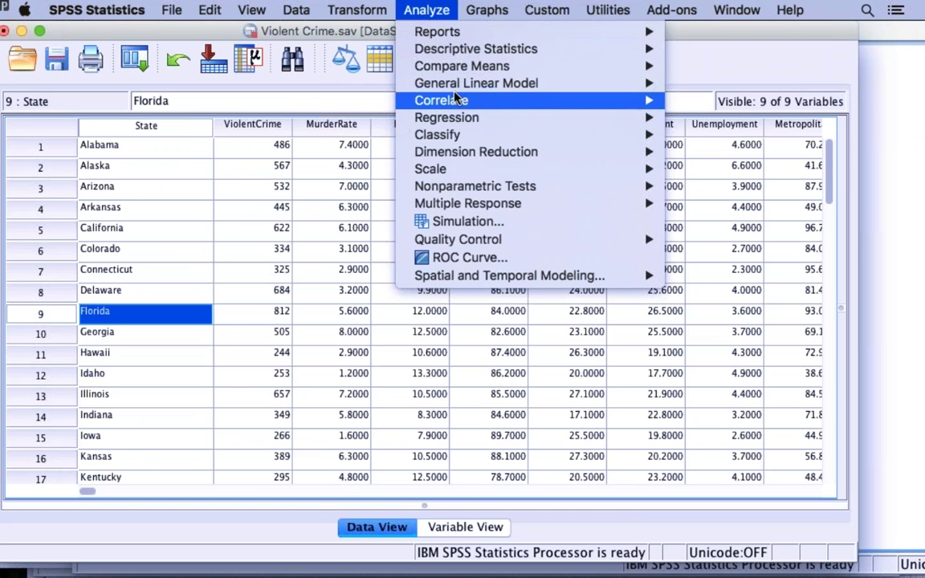
mouse_move(460, 119)
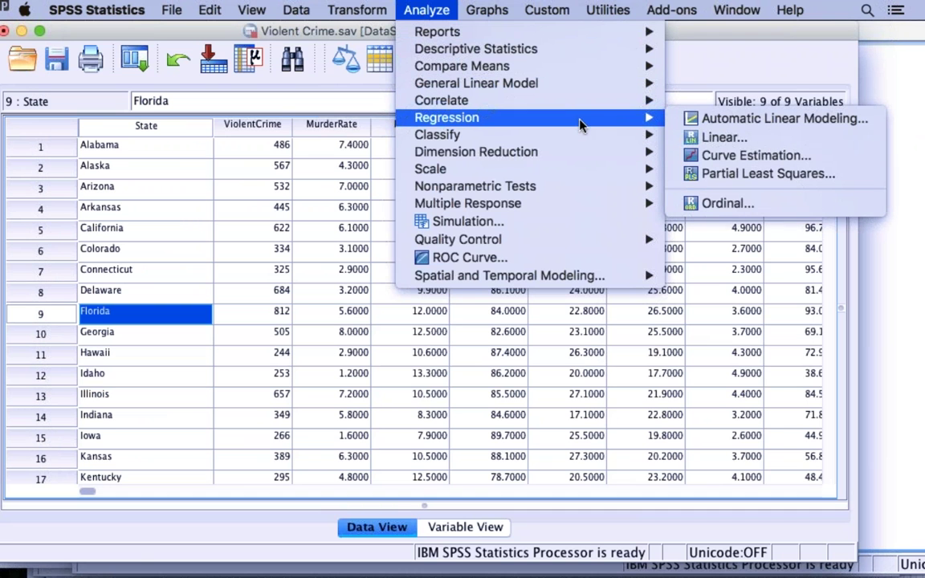
left_click(696, 138)
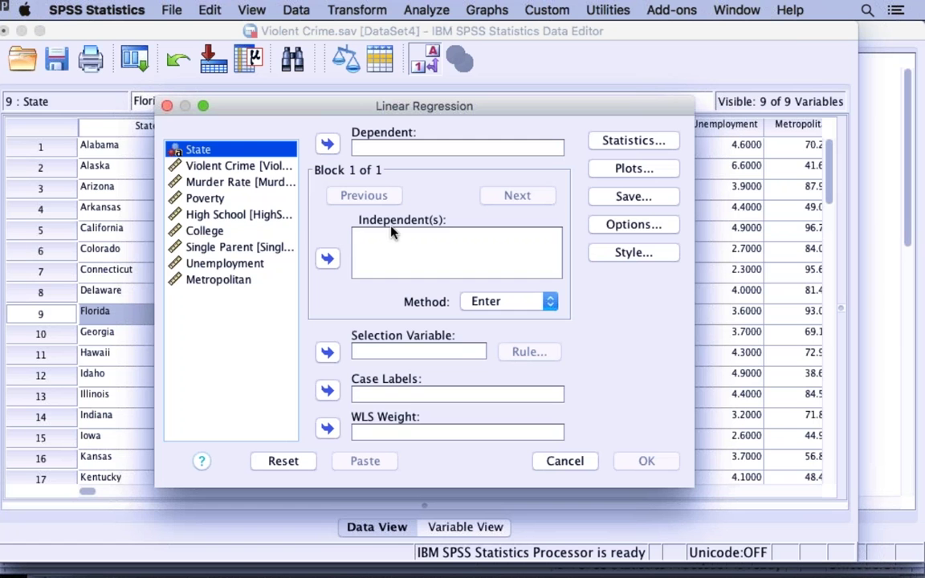
left_click(211, 199)
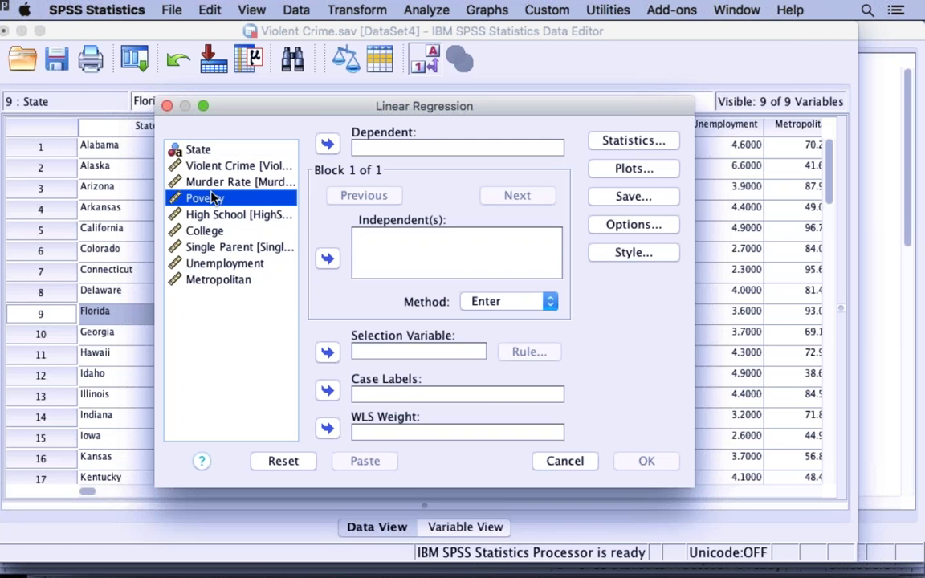
left_click(330, 260)
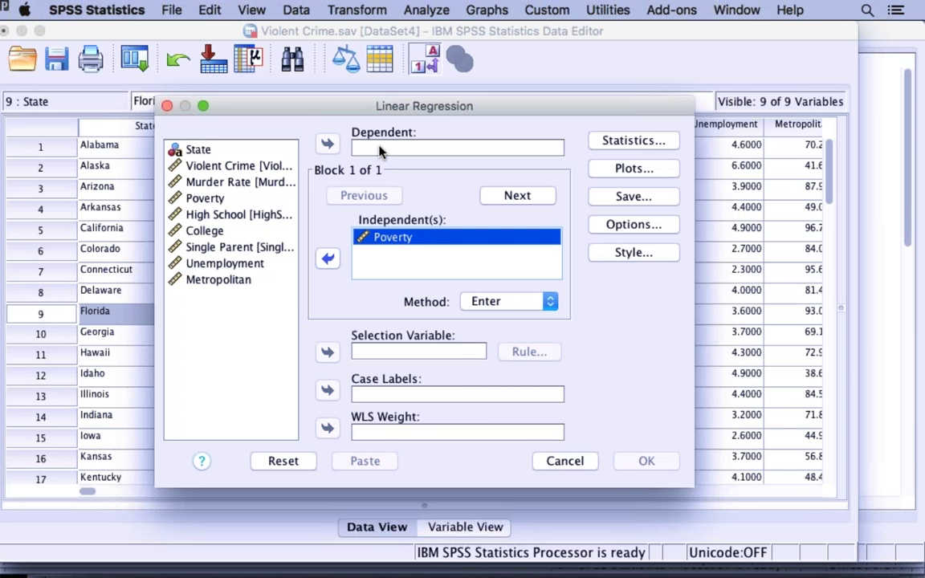
left_click(237, 182)
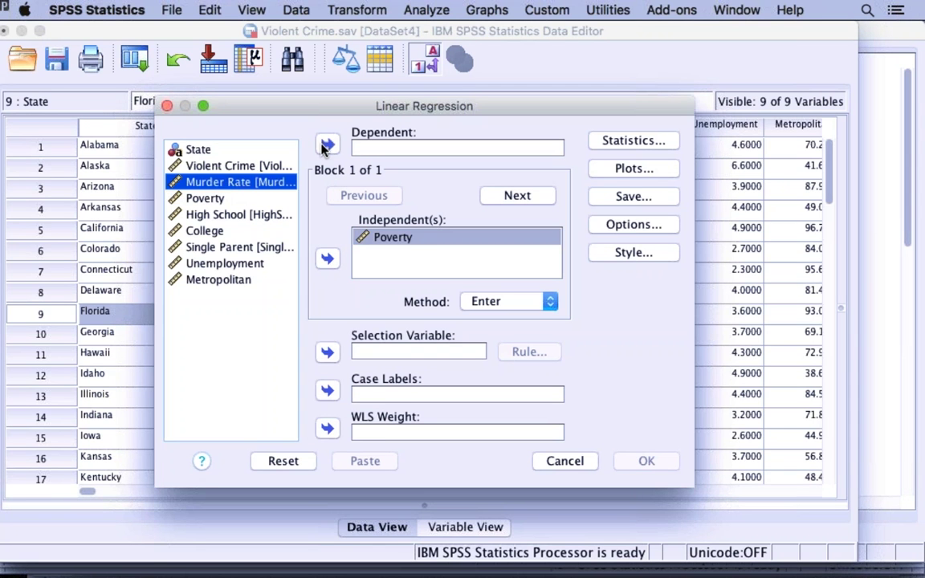
left_click(327, 146)
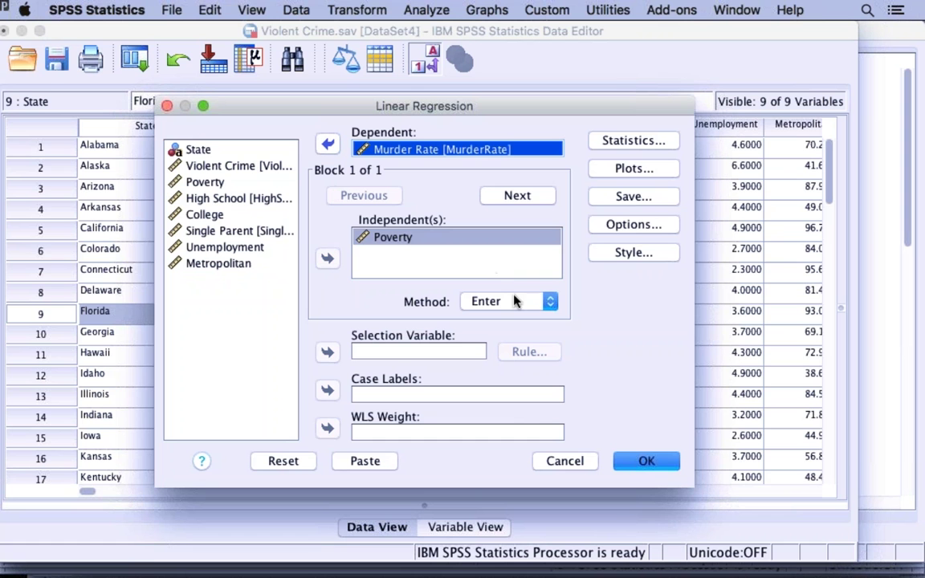
left_click(647, 462)
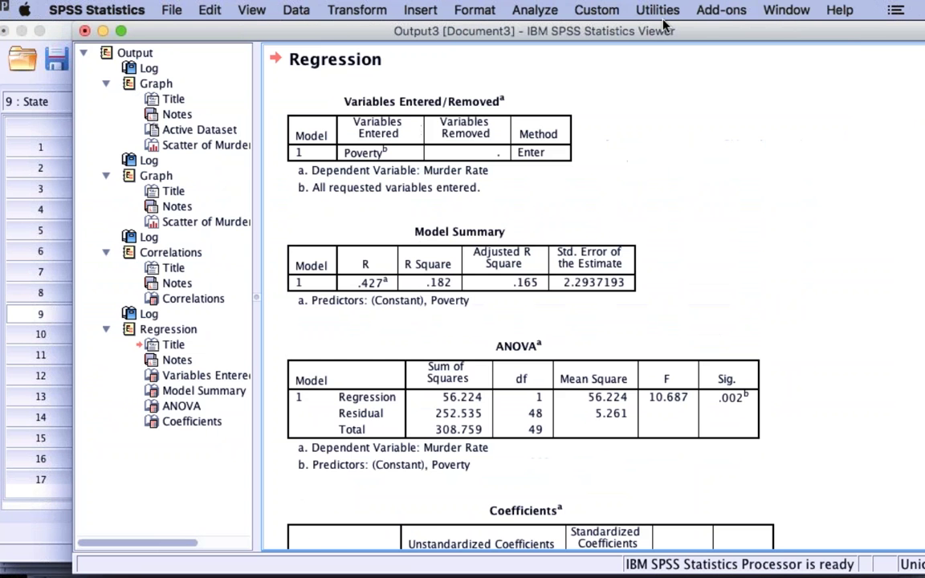
Step: Examine the Model Summary, ANOVA and Coefficients tables of the Murder Rate on Poverty regression
left_click(518, 390)
scroll(575, 418, "up", 1)
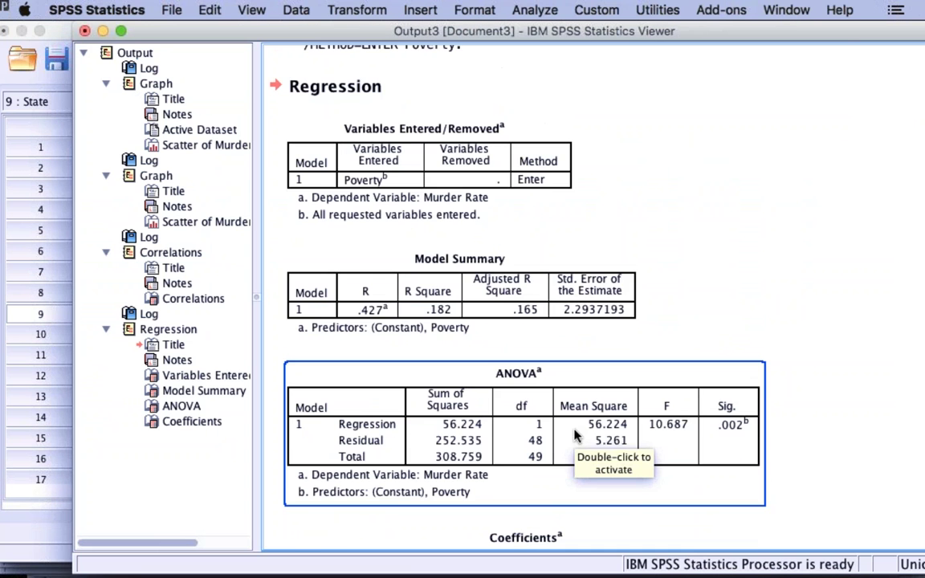
scroll(574, 435, "down", 3)
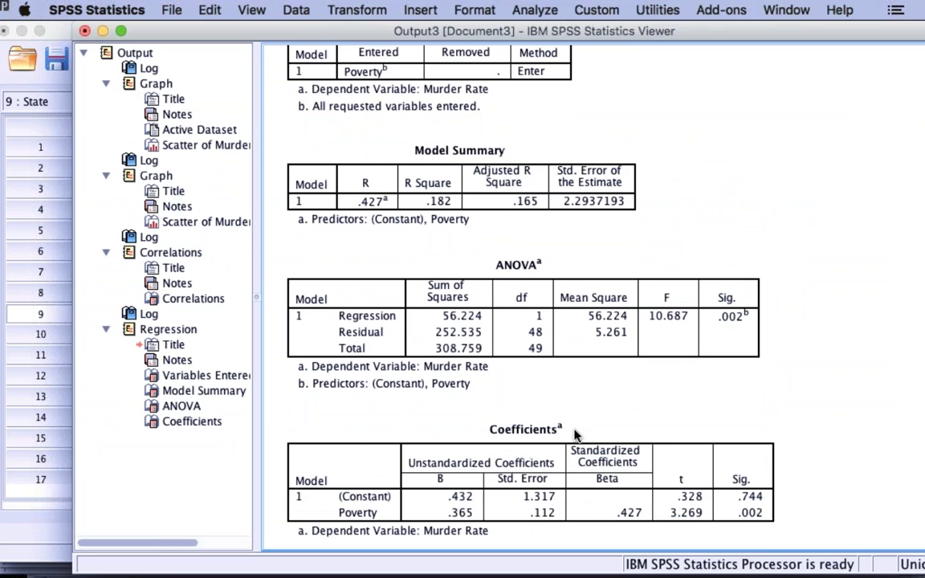
scroll(574, 434, "down", 1)
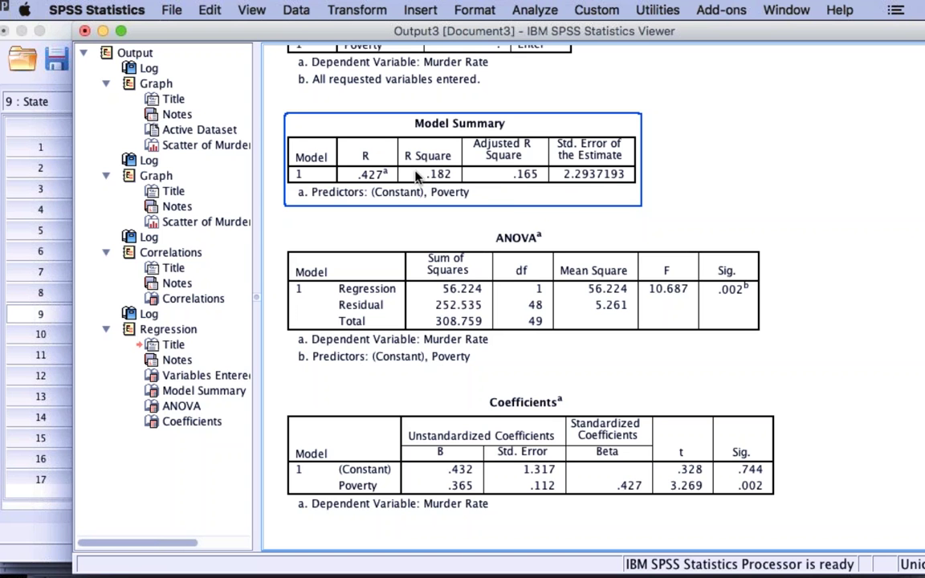
left_click(476, 294)
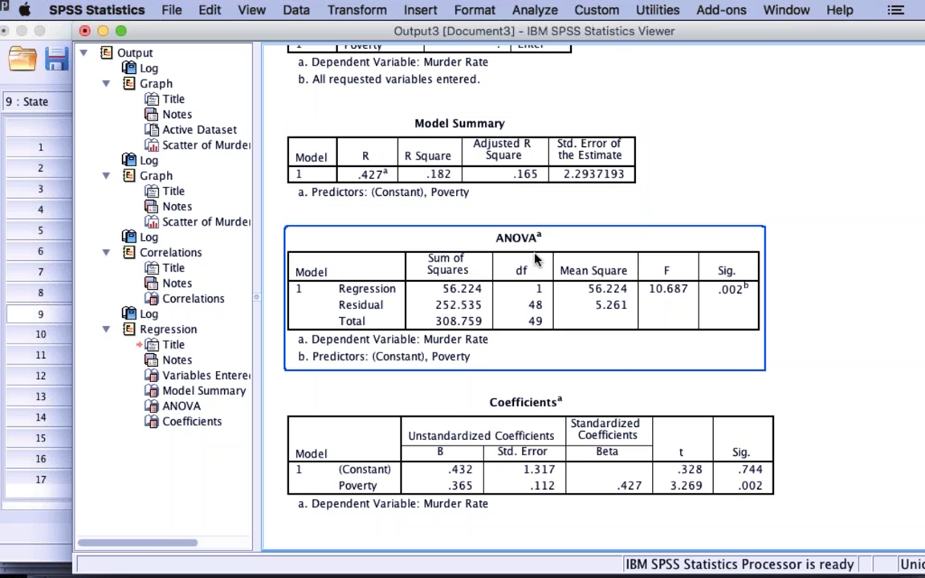
scroll(475, 294, "down", 1)
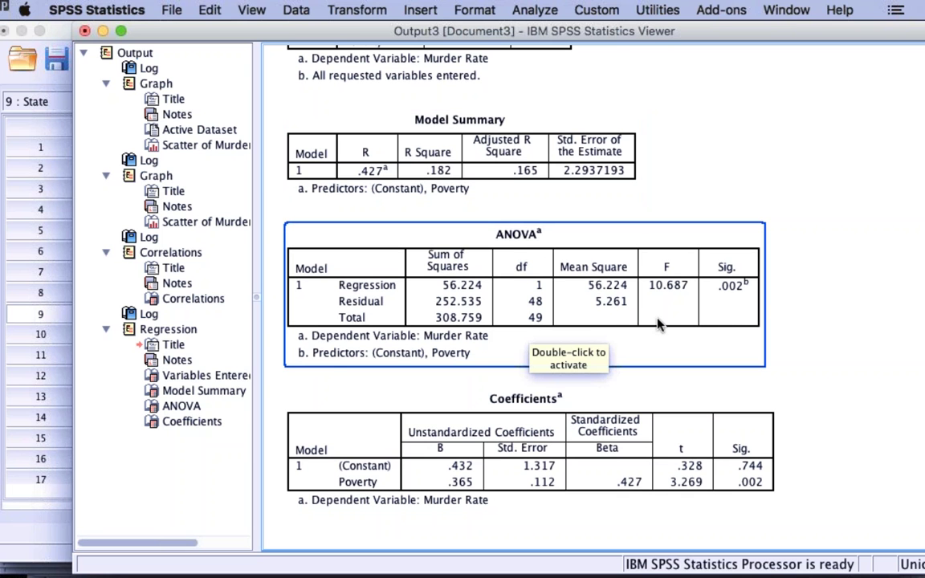
left_click(560, 199)
left_click(577, 210)
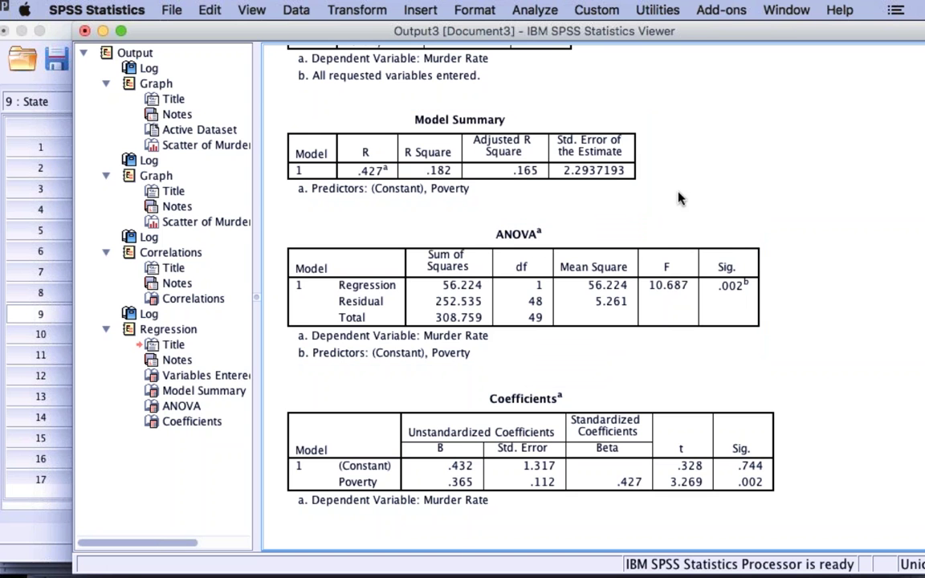
left_click(666, 270)
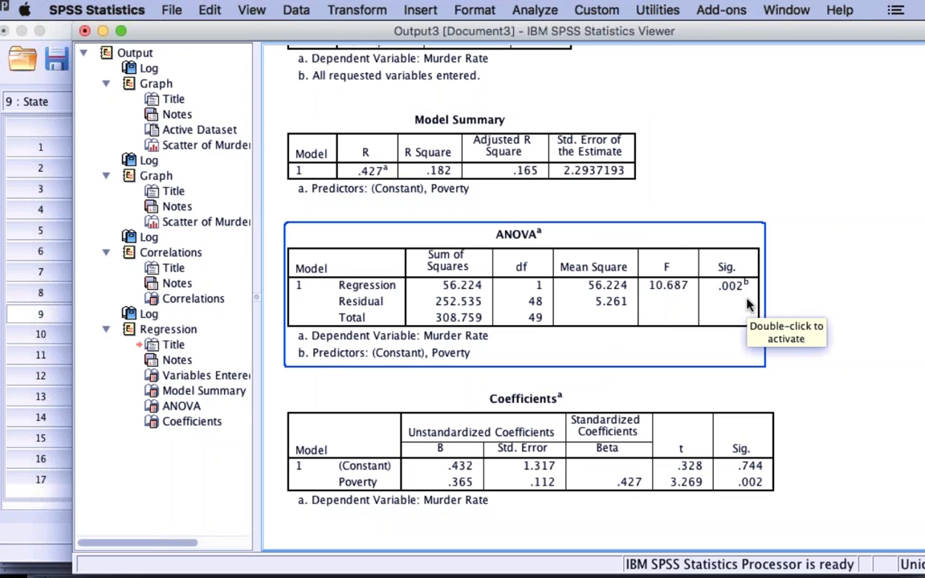
left_click(789, 370)
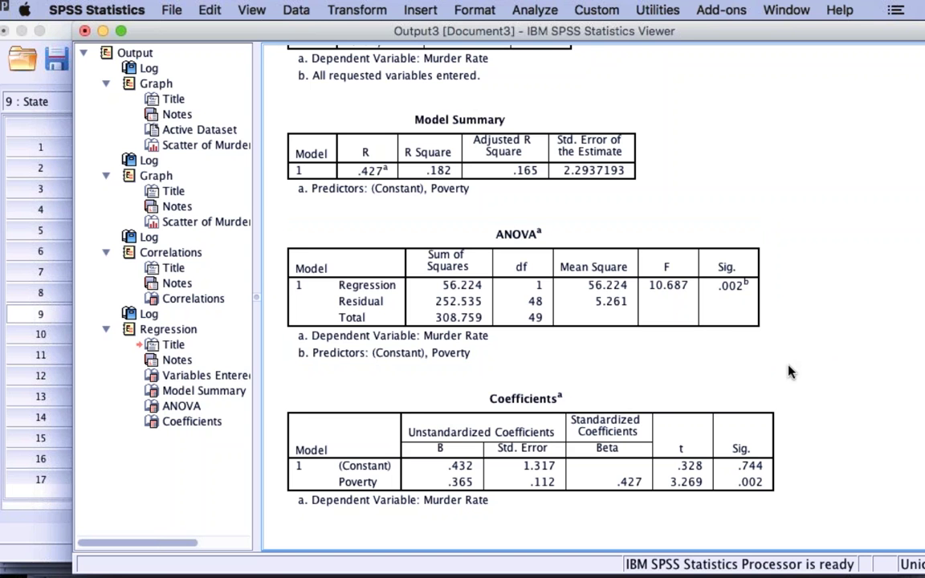
left_click(632, 301)
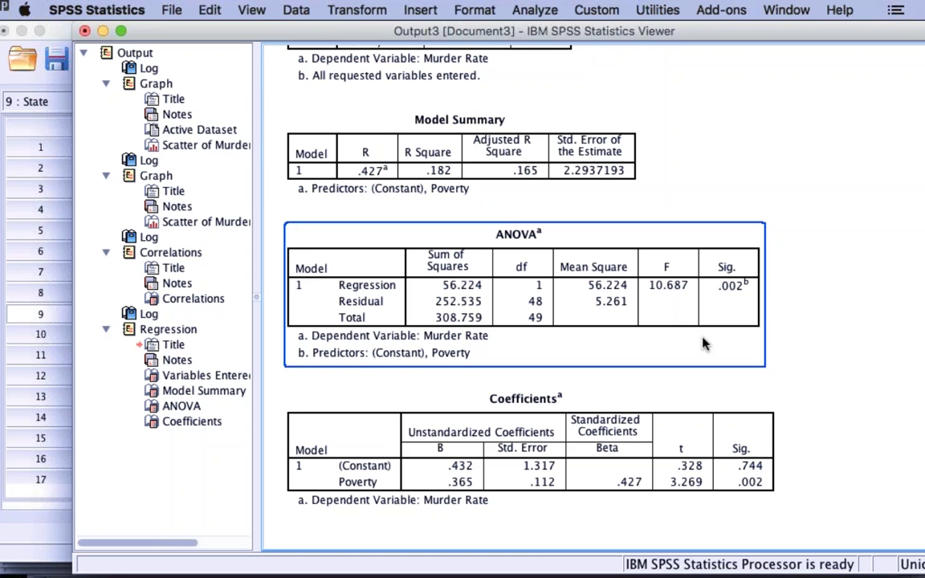
left_click(530, 422)
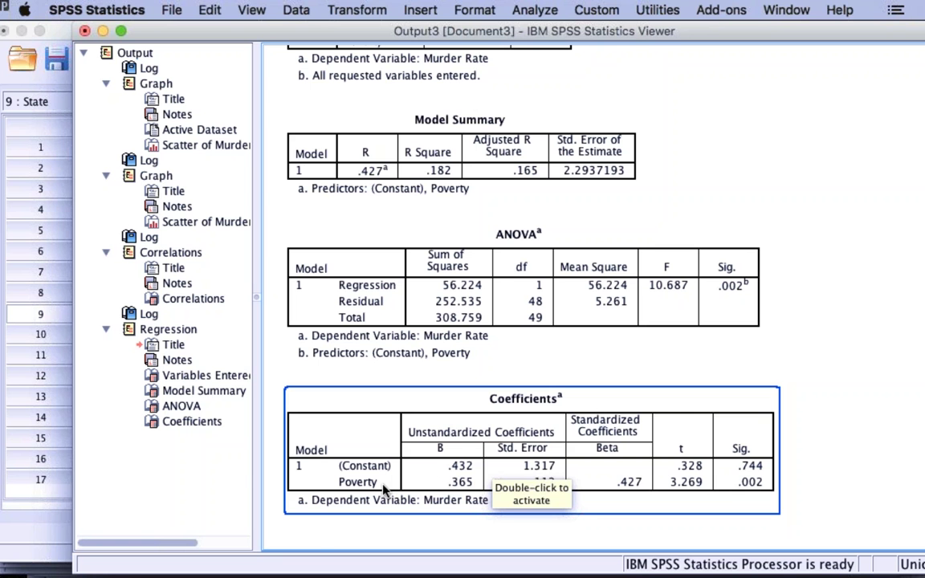
Step: Move the regression output window and the Violent Crime.sav data window aside to reach the windows behind them
double_click(695, 30)
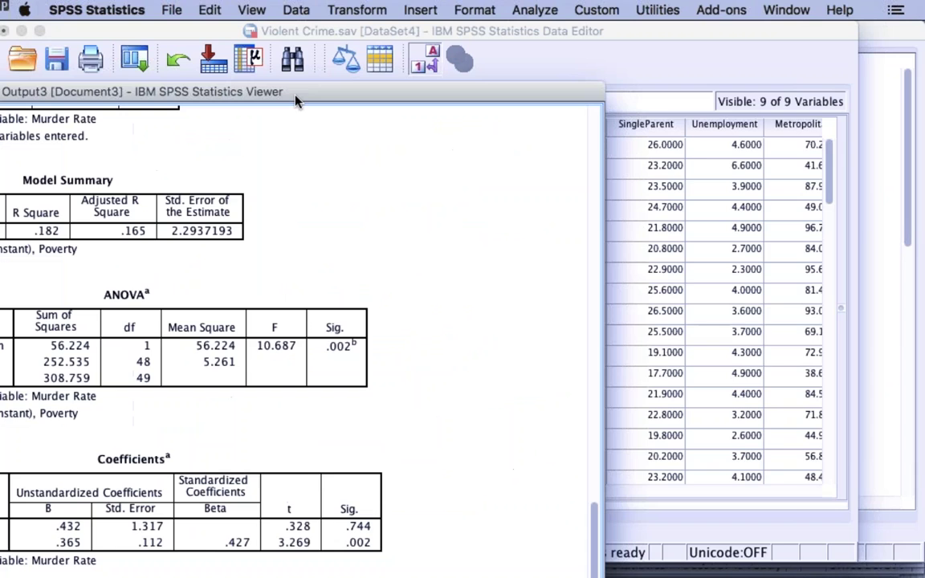
double_click(455, 28)
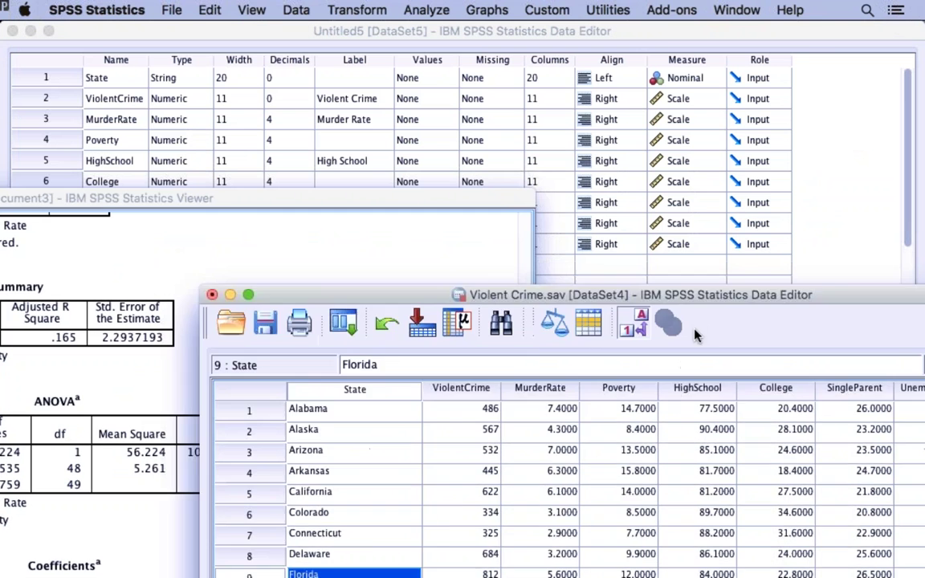
left_click(653, 36)
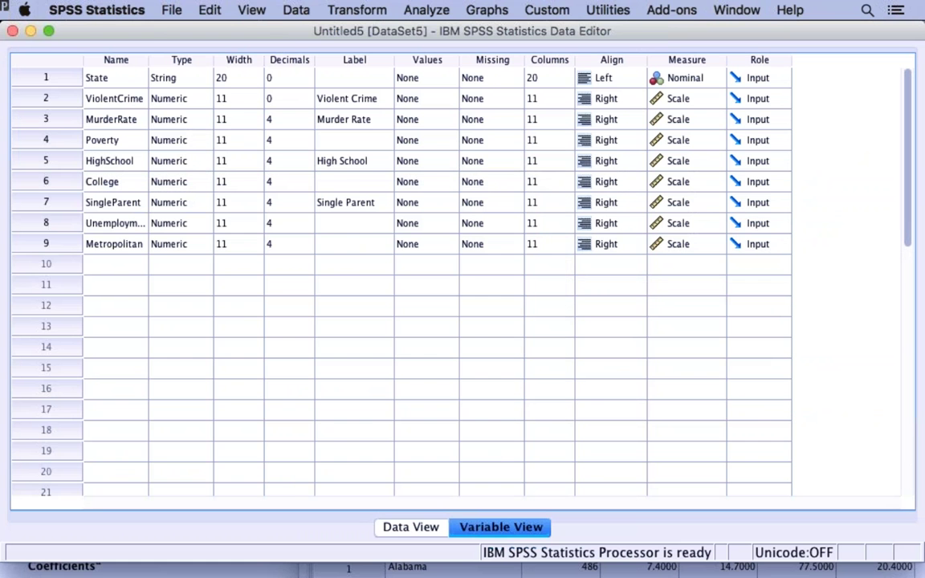
Step: Minimise the leftover untitled data editor windows, including Untitled5, Untitled3 and Untitled2
left_click(13, 31)
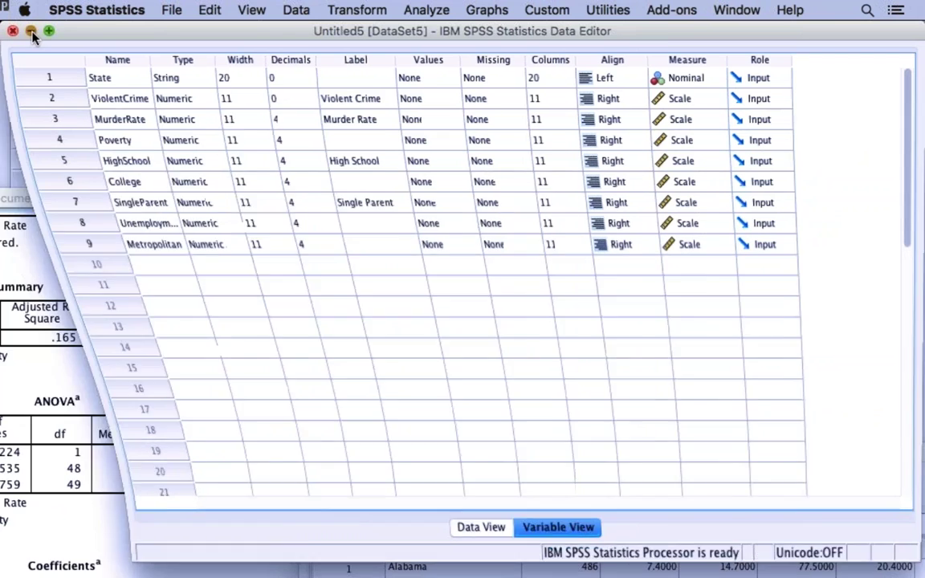
left_click(29, 31)
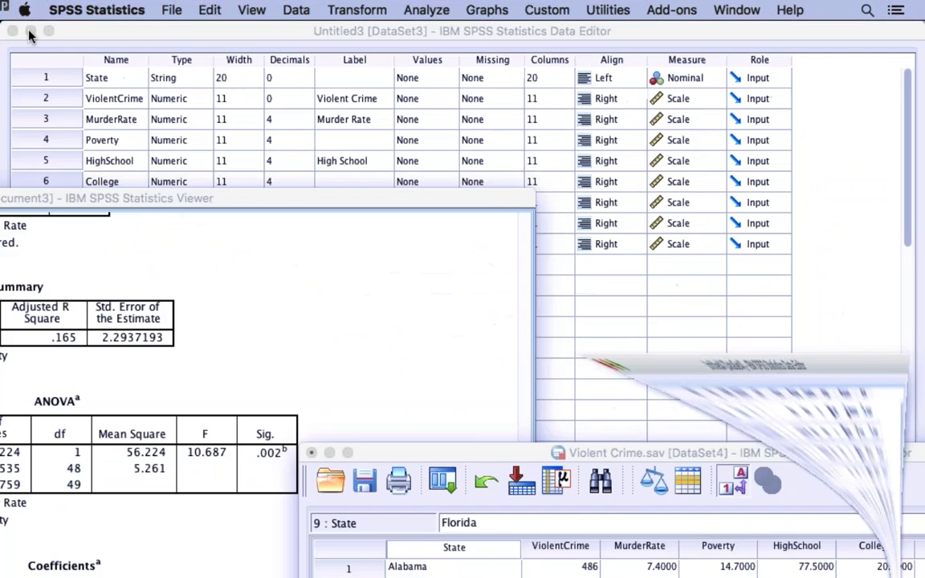
left_click(30, 31)
left_click(29, 31)
left_click(30, 32)
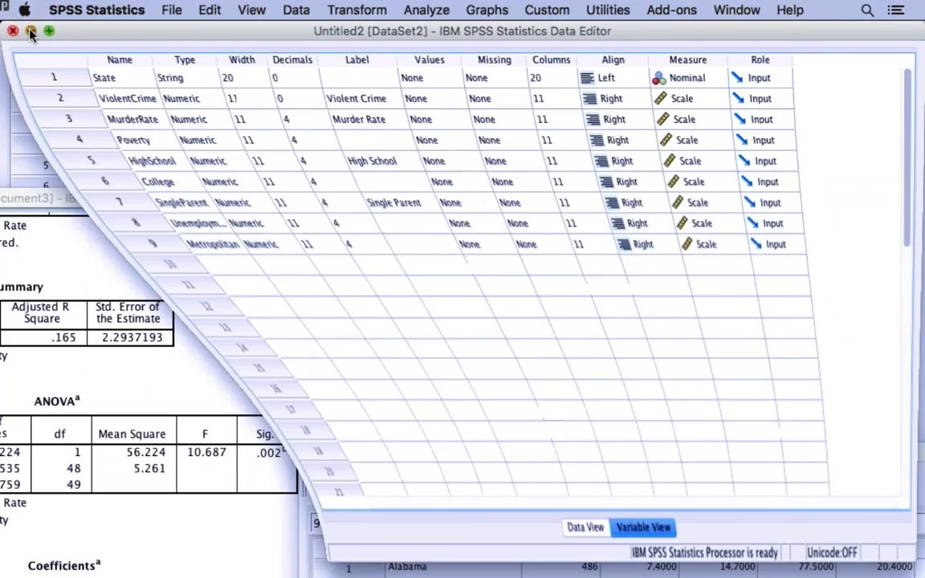
left_click(29, 35)
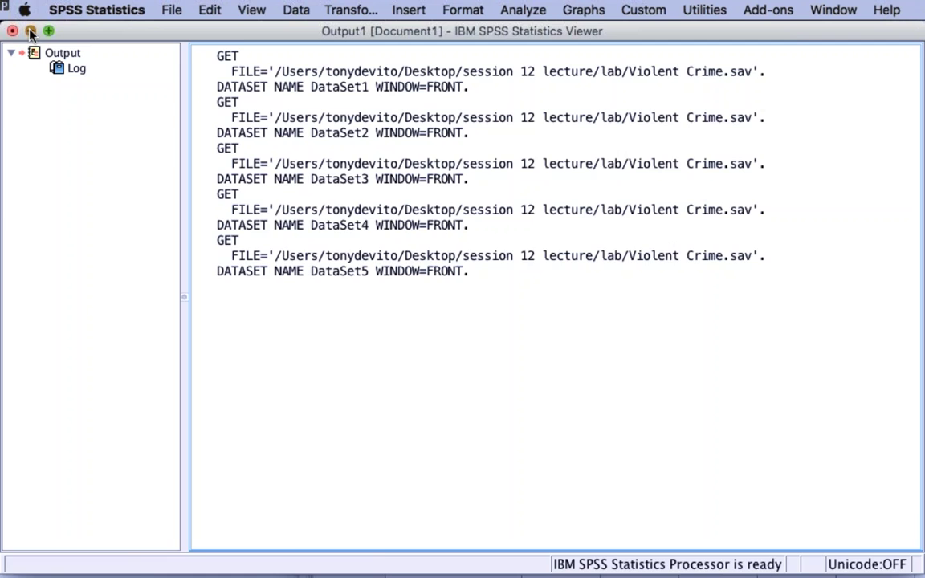
Step: Minimise the Output1 and Slugging and Altitude.sav windows and clear the lab folder windows out of the way on the desktop
left_click(30, 25)
left_click(63, 45)
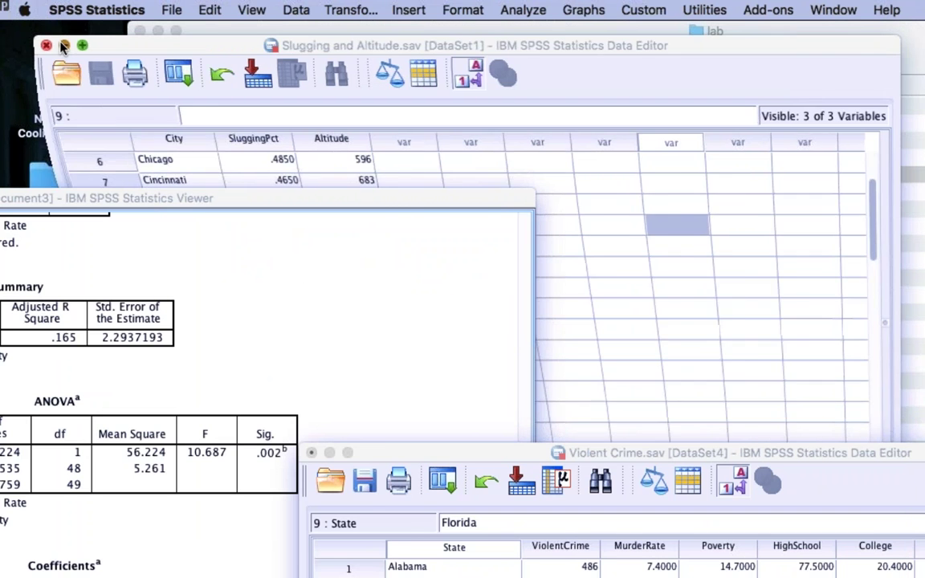
left_click(199, 29)
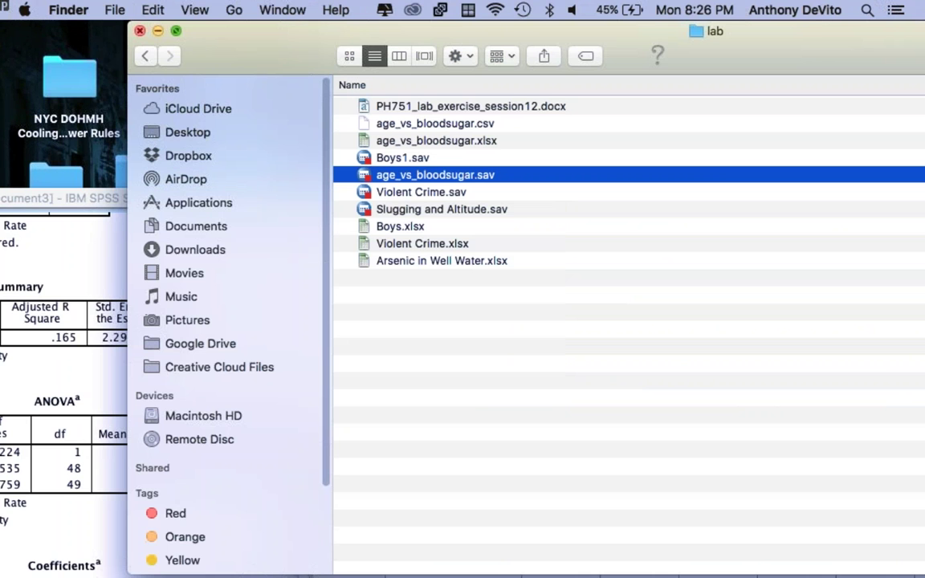
left_click(157, 31)
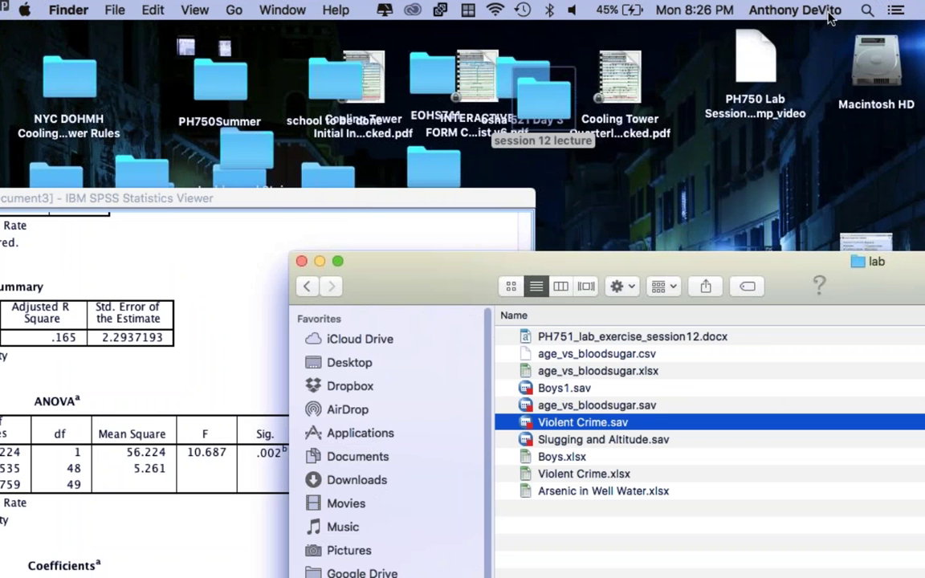
left_click(868, 10)
type("not")
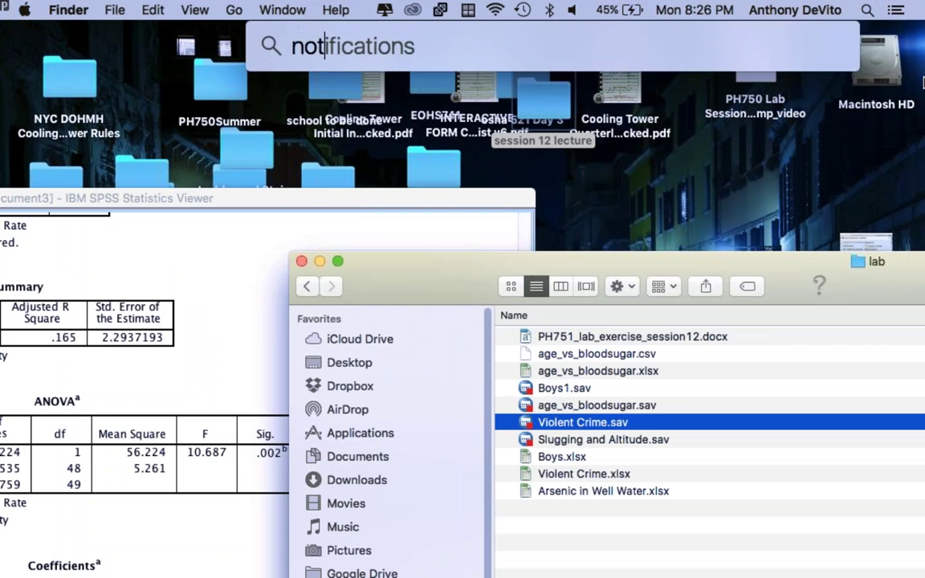
key("Return")
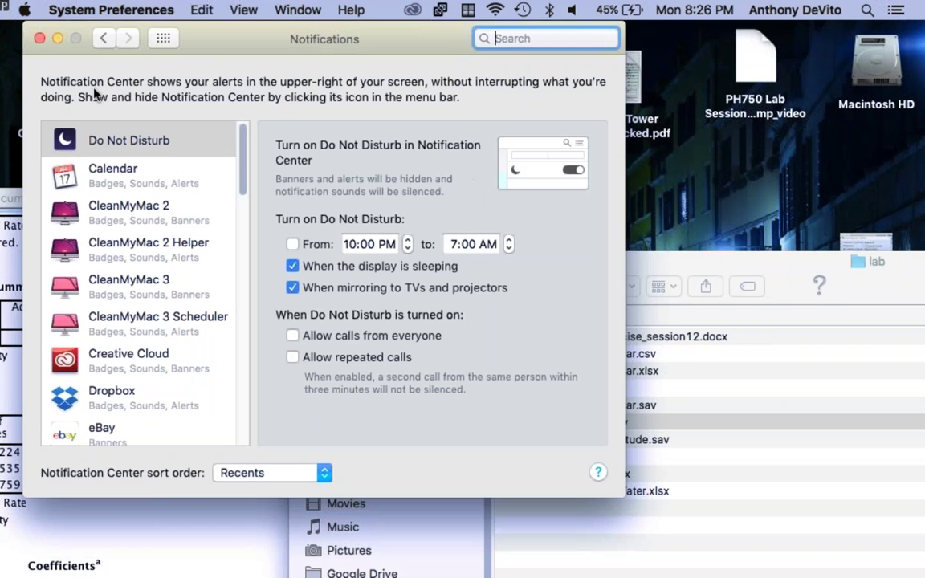
left_click(40, 39)
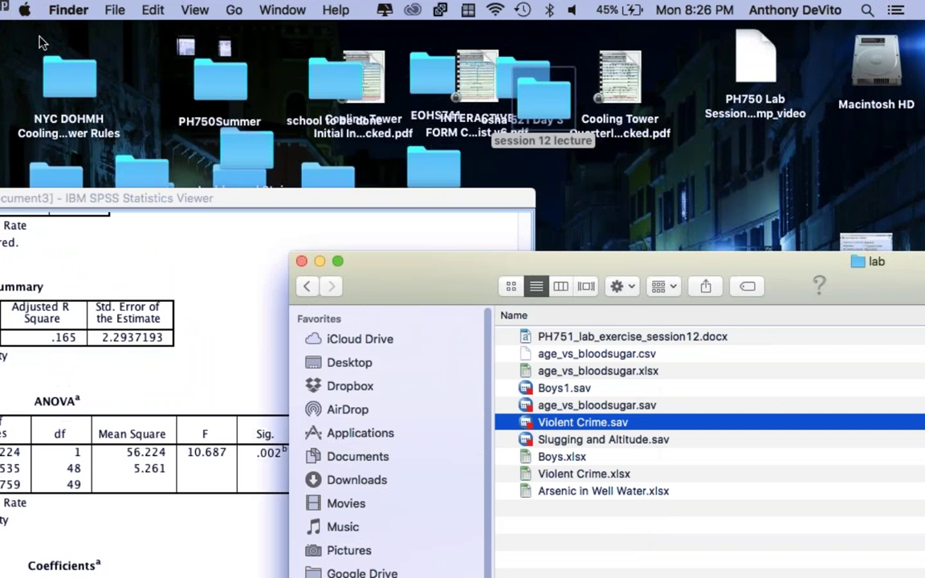
Step: Search for and open NoteBook, and turn PH751_quadrille_blank.nb to blank page 4
left_click(868, 10)
type("notebo")
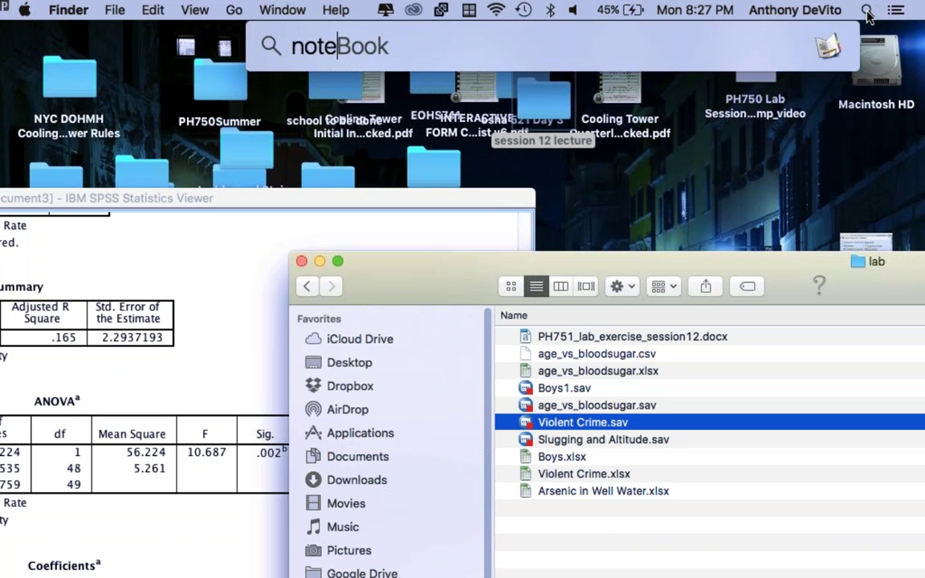
type("ok")
key("Return")
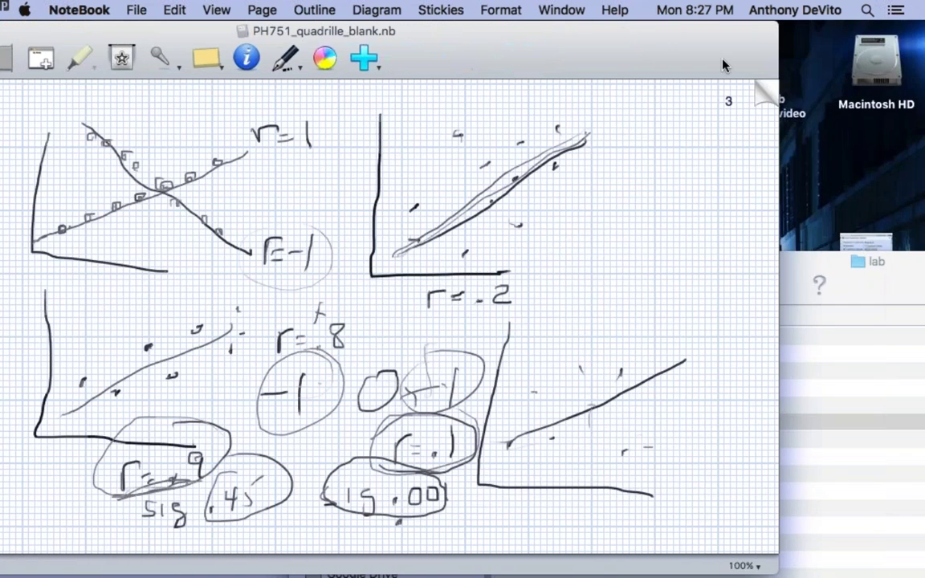
left_click(772, 91)
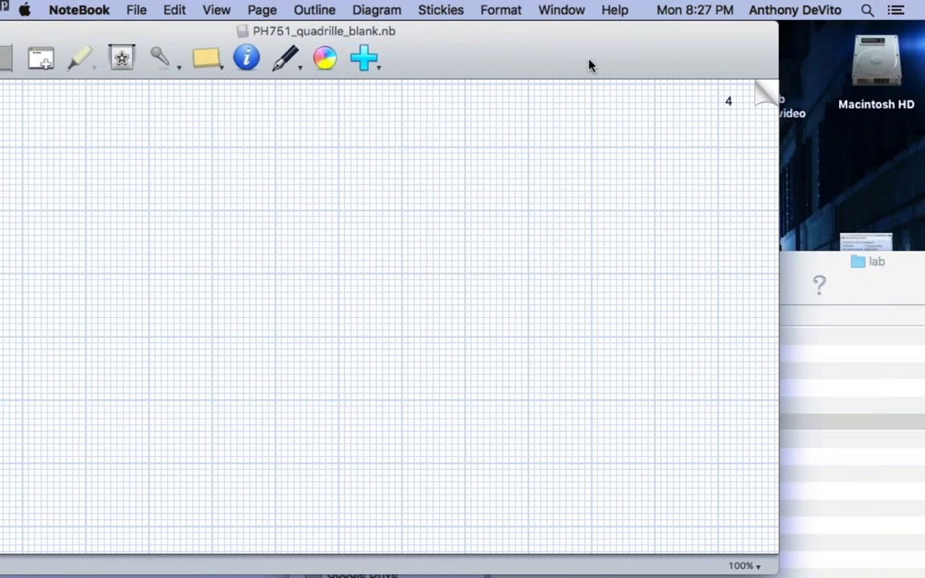
Step: Bring the notebook page fully into view and draw a vertical and a horizontal graph axis with the pen
left_click_drag(588, 64, 733, 62)
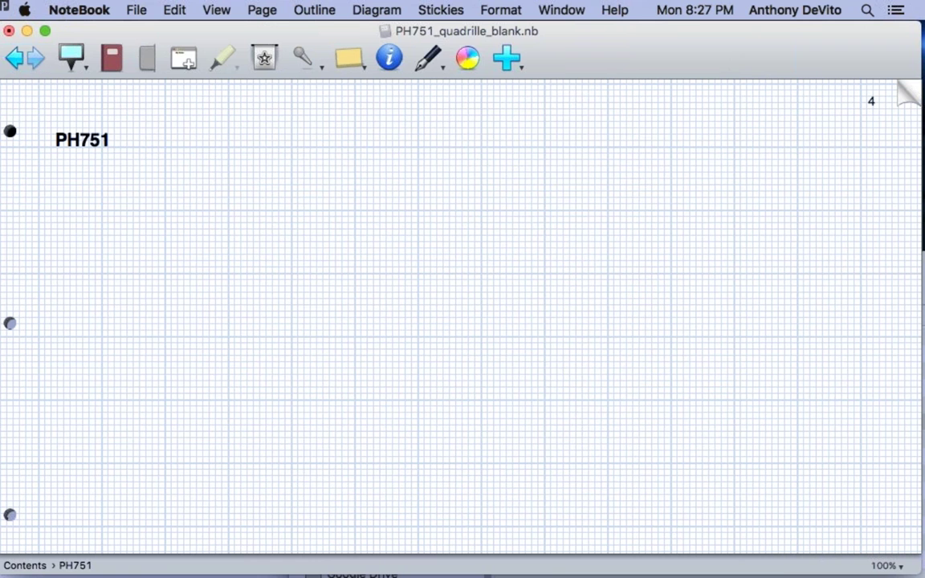
left_click(428, 58)
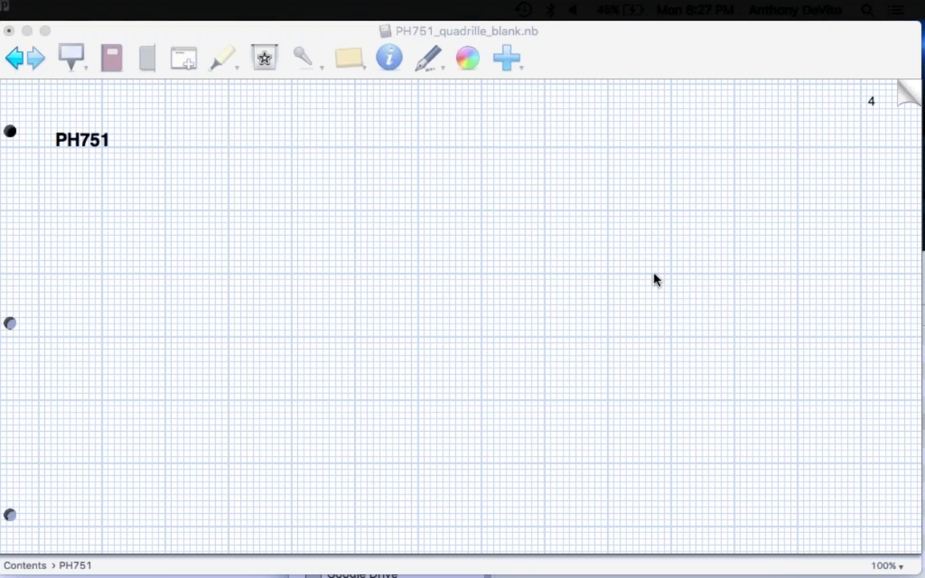
mouse_move(523, 575)
left_click(605, 68)
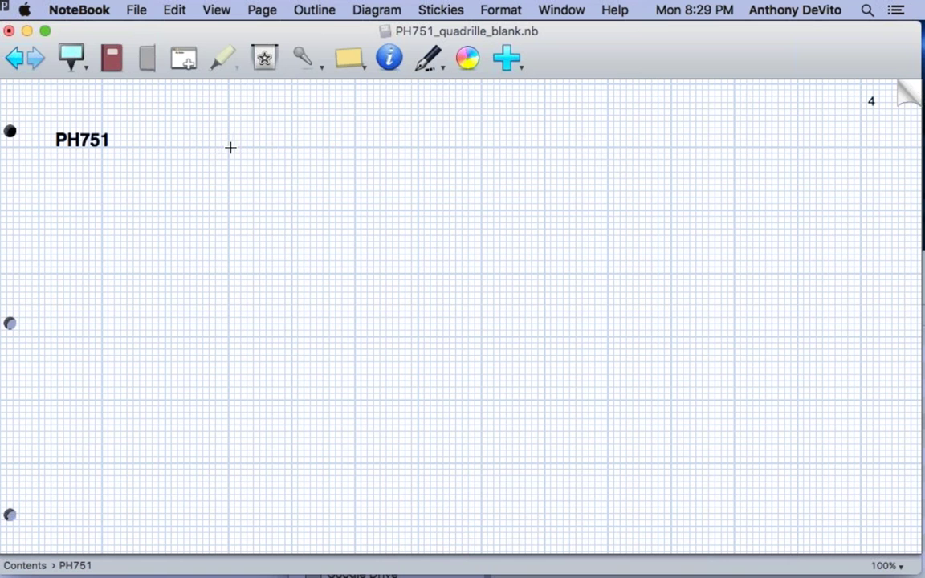
mouse_move(223, 141)
left_mouse_down()
mouse_move(212, 330)
mouse_move(226, 410)
mouse_move(583, 384)
left_mouse_up()
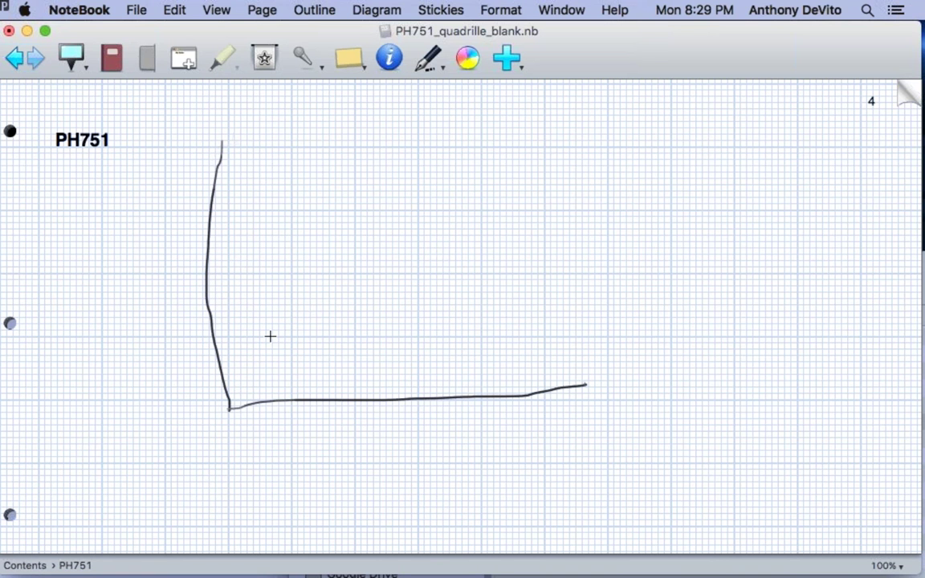
Step: Mark a rising scatter of data points between the two hand-drawn axes
left_click_drag(264, 328, 264, 334)
left_click_drag(291, 275, 301, 275)
left_click_drag(353, 290, 350, 294)
left_click_drag(381, 213, 430, 248)
left_click_drag(459, 172, 504, 204)
left_click_drag(519, 140, 534, 131)
Step: Label the horizontal axis X with AGE beneath it and the vertical axis Y with BS. beside it
mouse_move(372, 419)
left_mouse_down()
mouse_move(402, 444)
mouse_move(375, 445)
left_mouse_up()
left_click_drag(180, 251, 145, 299)
left_click_drag(154, 251, 165, 275)
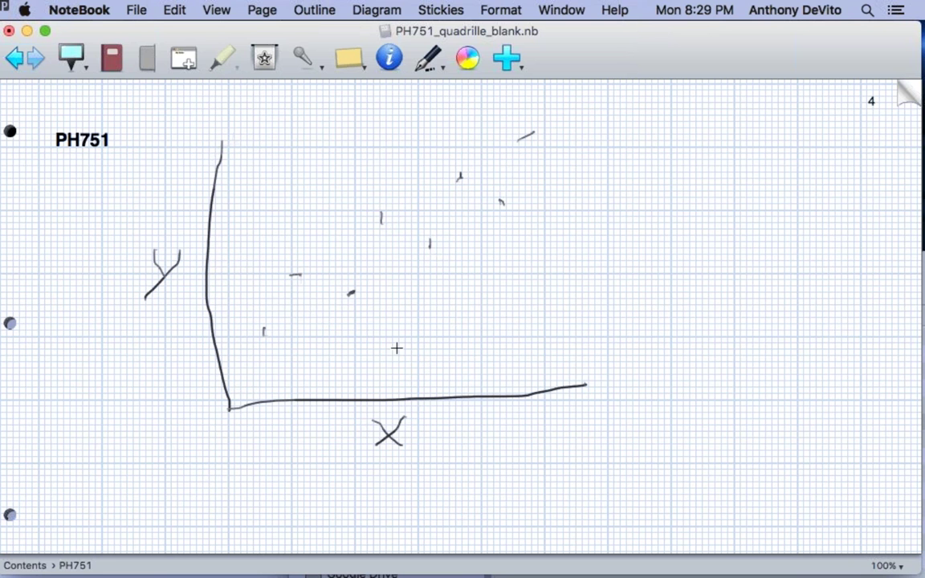
mouse_move(367, 484)
left_mouse_down()
mouse_move(372, 464)
mouse_move(382, 485)
mouse_move(417, 458)
mouse_move(421, 471)
left_mouse_up()
left_click_drag(411, 482, 424, 480)
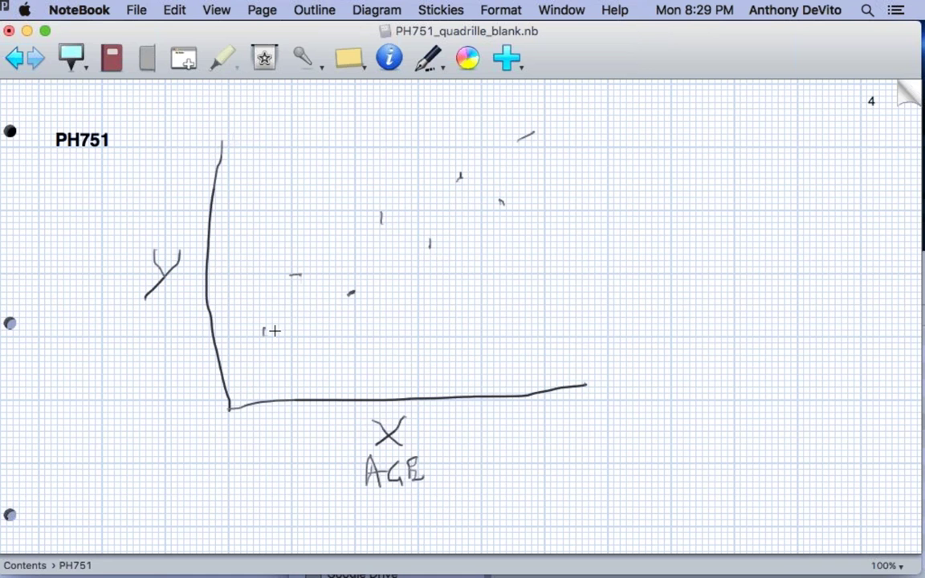
left_click_drag(58, 238, 58, 286)
left_click_drag(58, 238, 58, 285)
left_click_drag(107, 245, 90, 283)
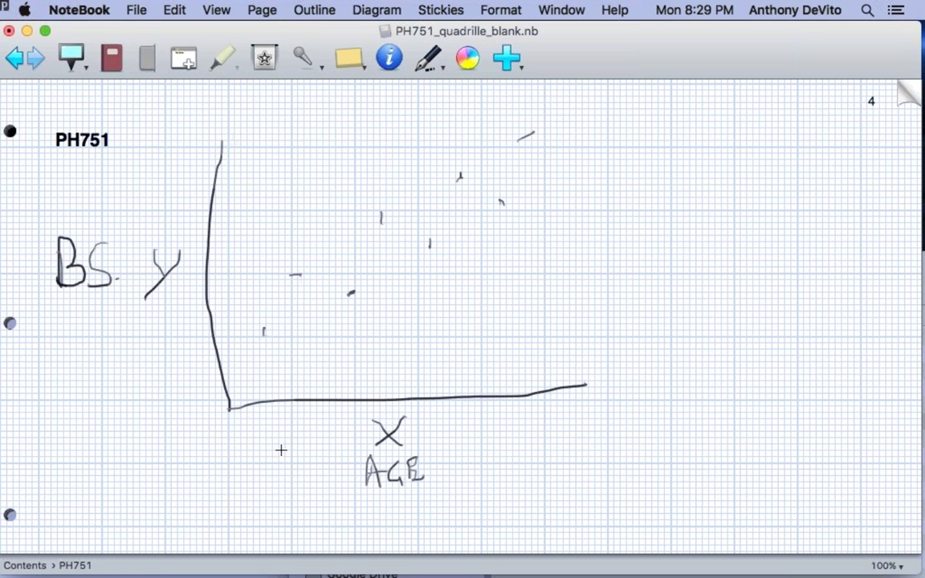
Step: Draw a rising best-fit line through the scatter points and circle both axis labels
mouse_move(241, 389)
left_mouse_down()
mouse_move(315, 334)
mouse_move(436, 207)
mouse_move(562, 111)
mouse_move(407, 215)
mouse_move(297, 340)
mouse_move(233, 392)
left_mouse_up()
mouse_move(353, 296)
left_mouse_down()
mouse_move(568, 119)
mouse_move(549, 122)
mouse_move(475, 181)
mouse_move(253, 372)
mouse_move(429, 236)
left_mouse_up()
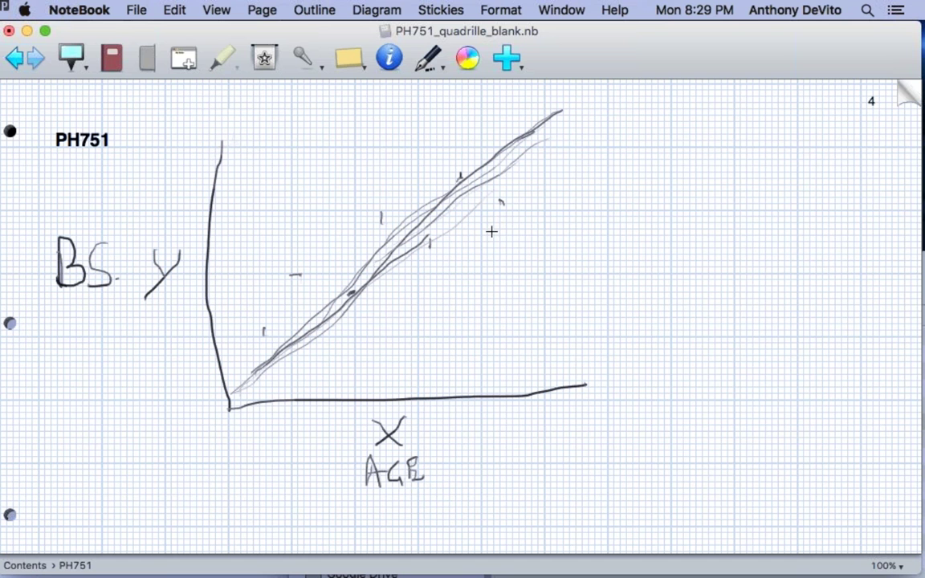
mouse_move(354, 400)
left_mouse_down()
mouse_move(399, 500)
mouse_move(458, 448)
mouse_move(394, 409)
left_mouse_up()
mouse_move(97, 315)
left_mouse_down()
mouse_move(152, 214)
mouse_move(77, 202)
mouse_move(130, 320)
left_mouse_up()
mouse_move(495, 163)
left_mouse_down()
mouse_move(557, 115)
mouse_move(537, 150)
left_mouse_up()
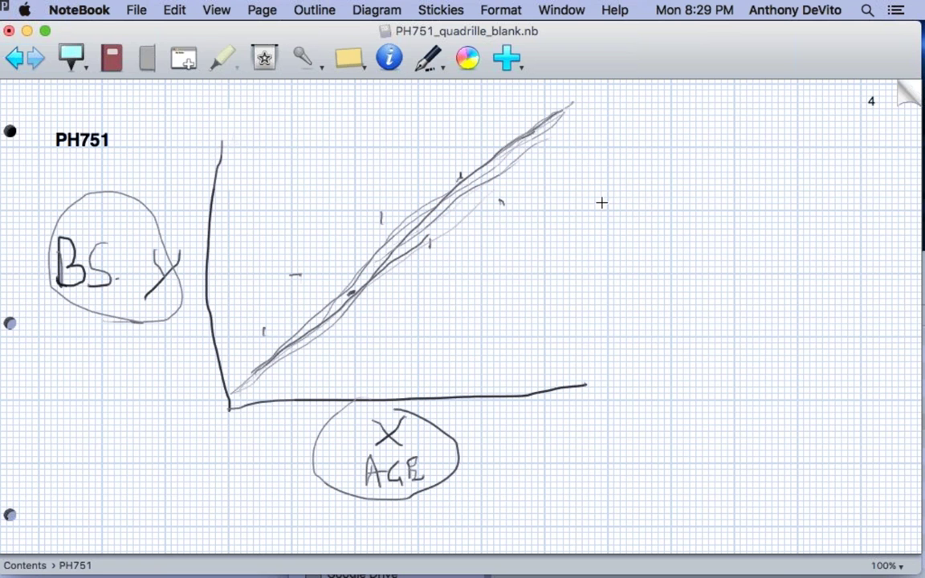
Step: Write the line equation y = mx + b beside the graph and circle the m
left_click_drag(584, 166, 585, 215)
mouse_move(612, 179)
left_mouse_down()
mouse_move(678, 186)
mouse_move(664, 186)
left_mouse_up()
left_click_drag(691, 178, 713, 181)
mouse_move(642, 203)
left_mouse_down()
mouse_move(674, 181)
mouse_move(639, 199)
left_mouse_up()
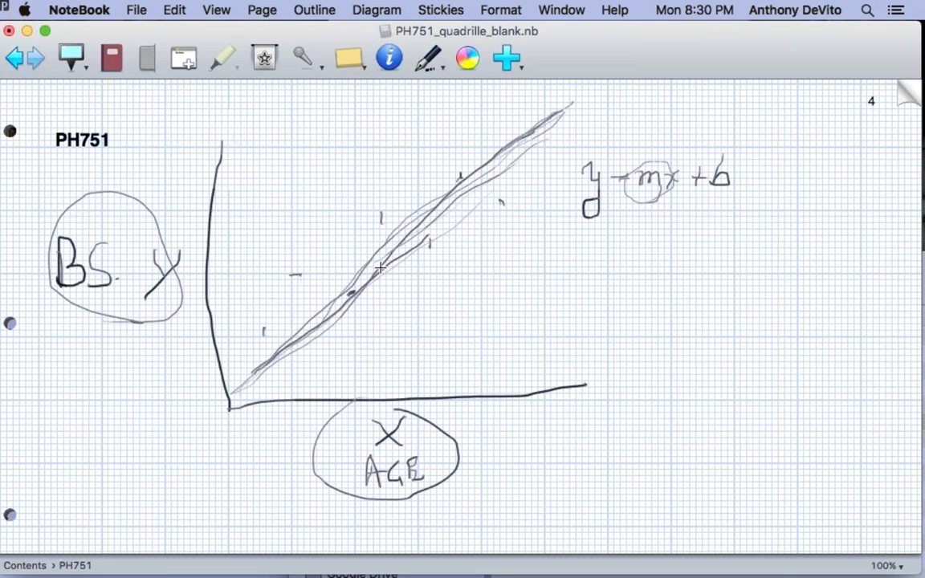
Step: Draw a slope triangle on the best-fit line and label its sides Δx and Δy
left_click_drag(376, 265, 459, 266)
left_click_drag(459, 194, 448, 257)
mouse_move(474, 214)
left_mouse_down()
mouse_move(480, 235)
mouse_move(493, 226)
mouse_move(488, 239)
left_mouse_up()
mouse_move(412, 266)
left_mouse_down()
mouse_move(407, 291)
mouse_move(412, 272)
mouse_move(433, 294)
left_mouse_up()
left_click_drag(433, 279, 419, 294)
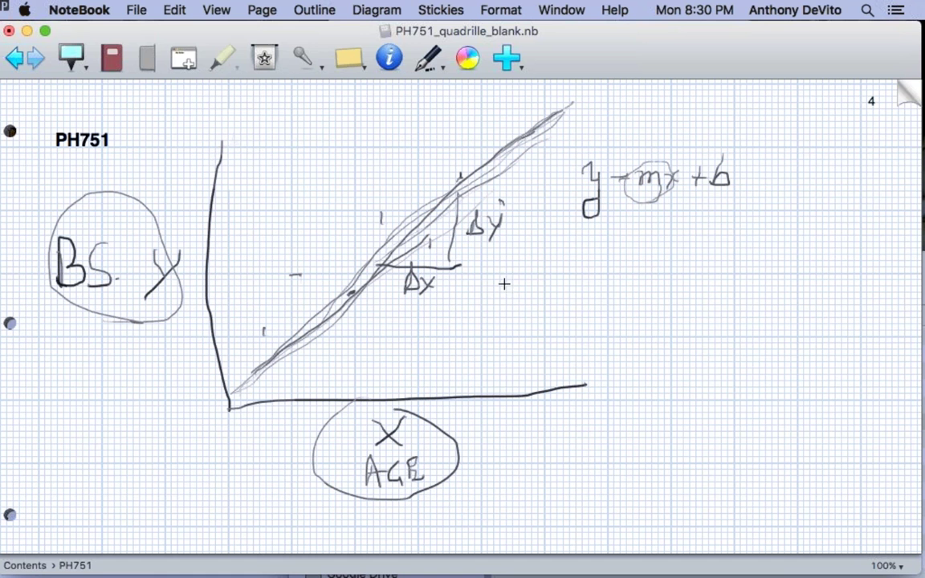
Step: Circle the m and +b terms of the equation, and mark 0 at the origin with the line extended to it
left_click_drag(727, 153, 711, 148)
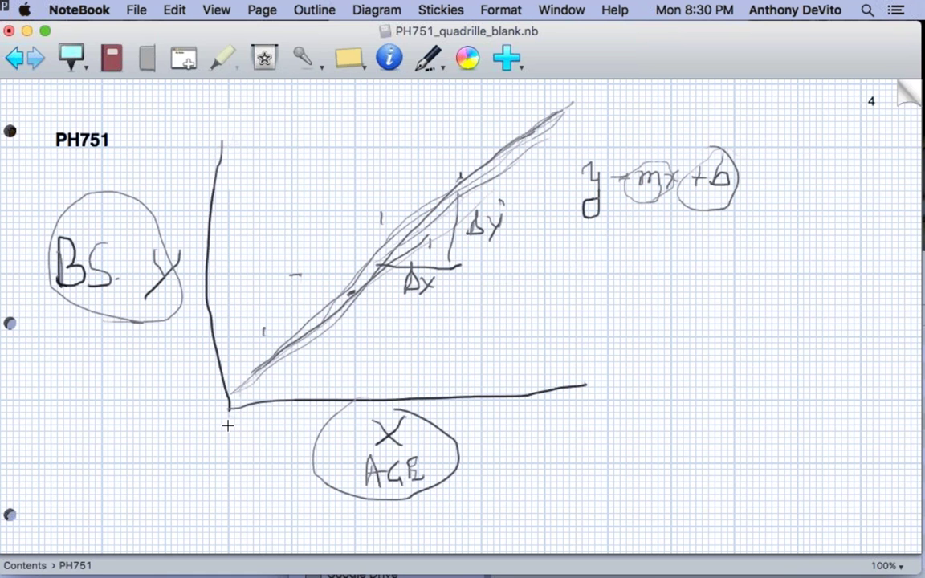
mouse_move(232, 419)
left_mouse_down()
mouse_move(226, 429)
mouse_move(241, 377)
mouse_move(273, 359)
left_mouse_up()
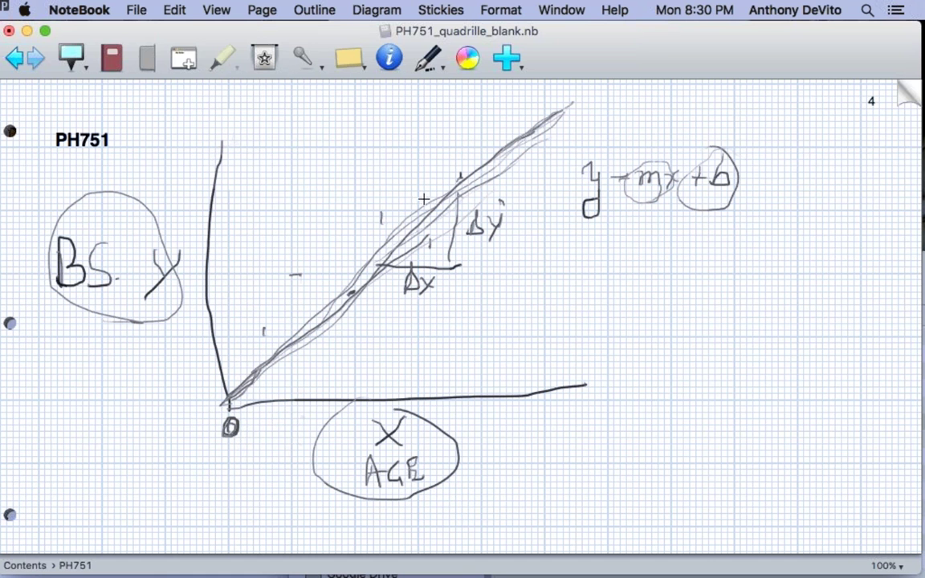
mouse_move(602, 207)
left_mouse_down()
mouse_move(647, 196)
mouse_move(654, 166)
mouse_move(649, 196)
left_mouse_up()
mouse_move(703, 207)
left_mouse_down()
mouse_move(743, 186)
mouse_move(727, 156)
left_mouse_up()
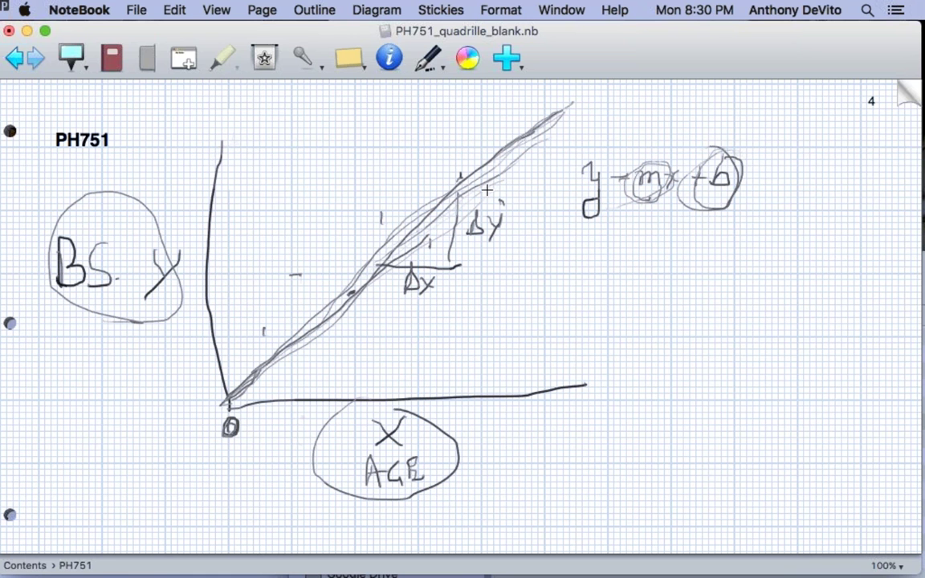
mouse_move(671, 172)
left_mouse_down()
mouse_move(636, 191)
mouse_move(653, 166)
mouse_move(675, 181)
left_mouse_up()
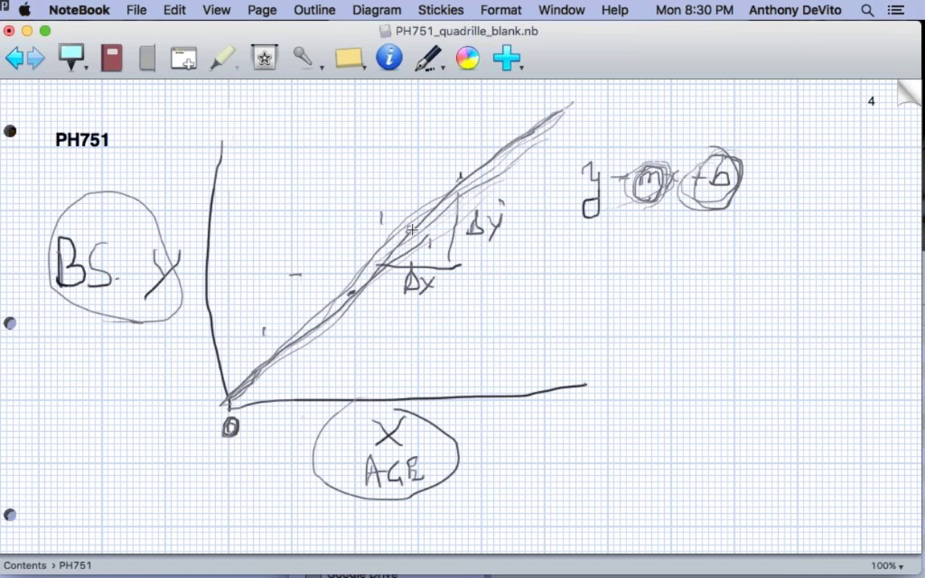
Step: Sketch a separate point with a short line through it, and extend the best-fit line beyond the origin and past its upper end
left_click(558, 334)
left_click_drag(479, 360, 657, 308)
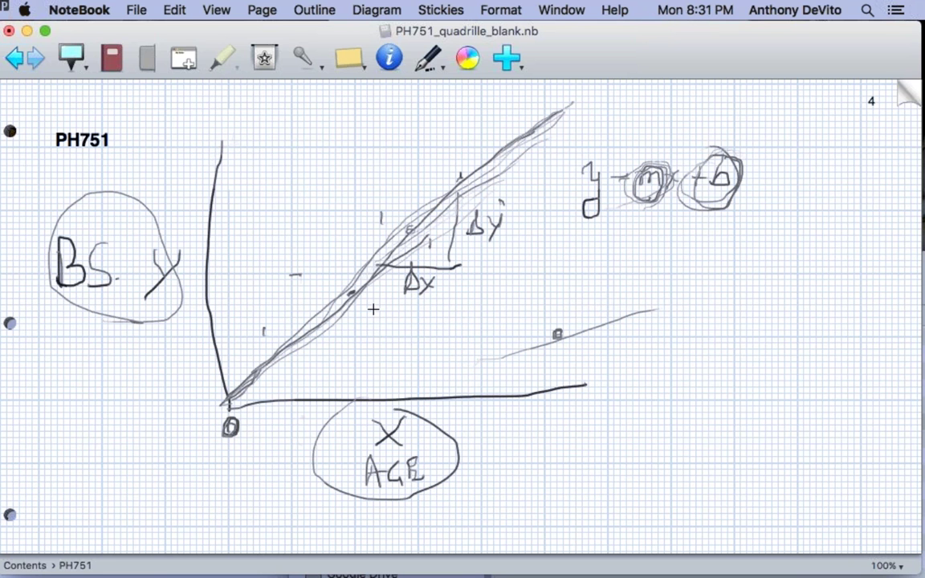
mouse_move(229, 393)
left_mouse_down()
mouse_move(237, 400)
mouse_move(225, 394)
mouse_move(235, 399)
mouse_move(197, 439)
left_mouse_up()
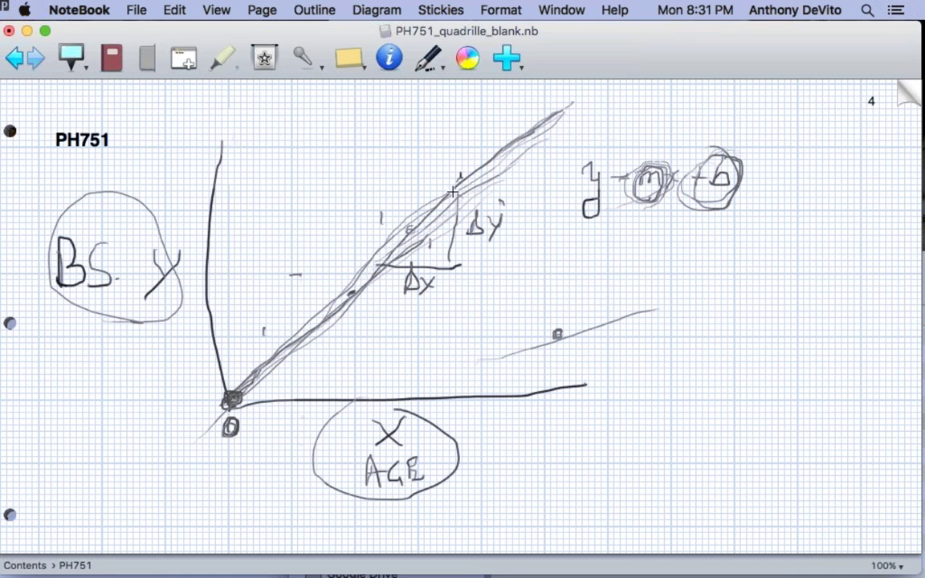
left_click_drag(228, 401, 85, 524)
left_click_drag(441, 169, 607, 98)
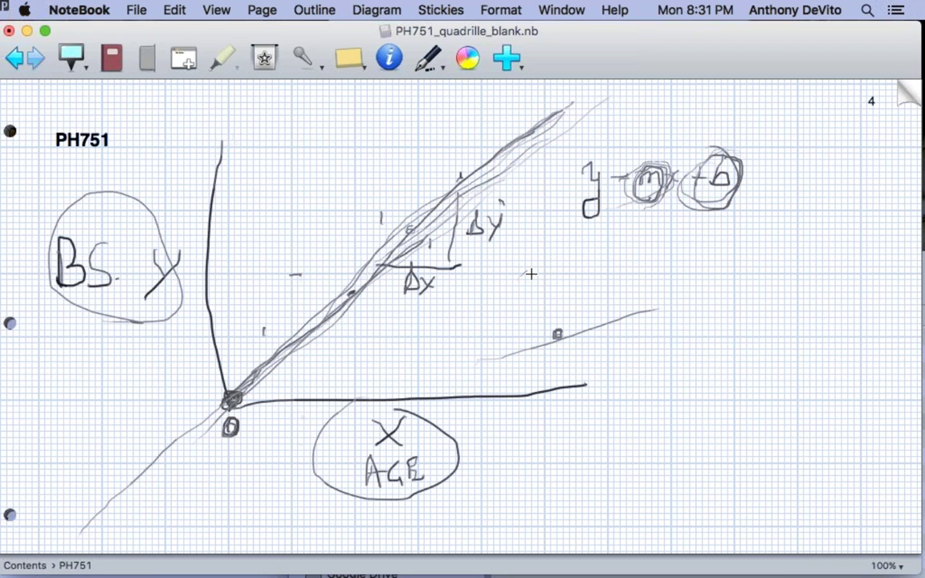
Step: Write the regression equation y = α + Bx below y = mx + b
left_click_drag(526, 268, 538, 283)
mouse_move(550, 266)
left_mouse_down()
mouse_move(544, 306)
mouse_move(576, 272)
left_mouse_up()
left_click_drag(563, 278, 601, 282)
mouse_move(613, 275)
left_mouse_down()
mouse_move(629, 274)
mouse_move(619, 281)
left_mouse_up()
mouse_move(636, 257)
left_mouse_down()
mouse_move(636, 277)
mouse_move(679, 278)
left_mouse_up()
left_click_drag(685, 262, 665, 277)
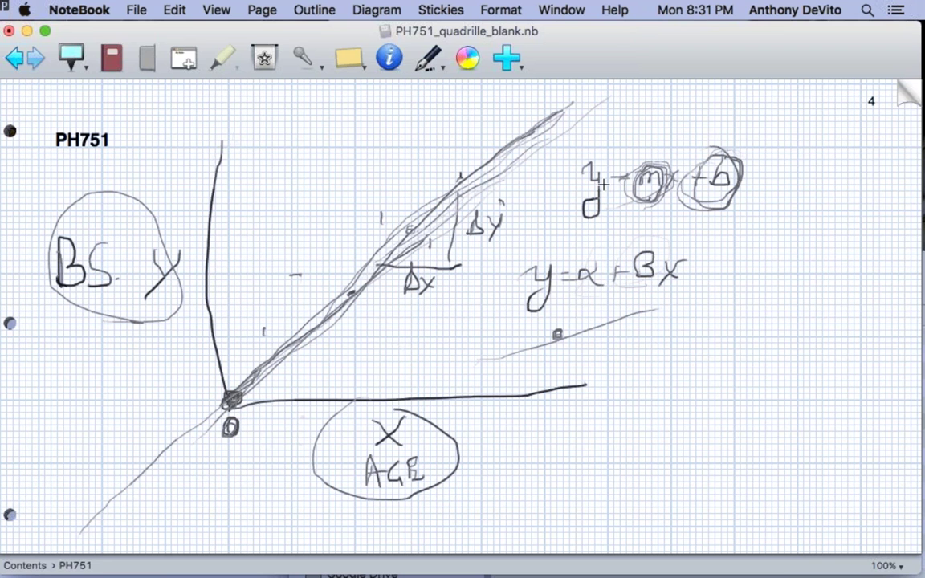
Step: Move the notebook window out of the way to uncover the regression output behind it
left_click_drag(615, 42, 410, 54)
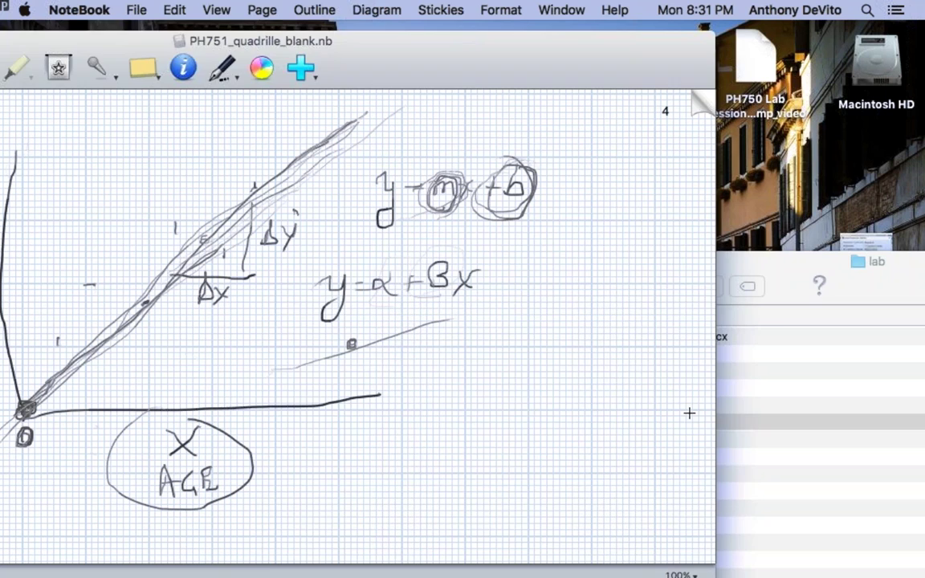
left_click(739, 426)
left_click_drag(462, 283, 617, 152)
left_click_drag(427, 72, 570, 393)
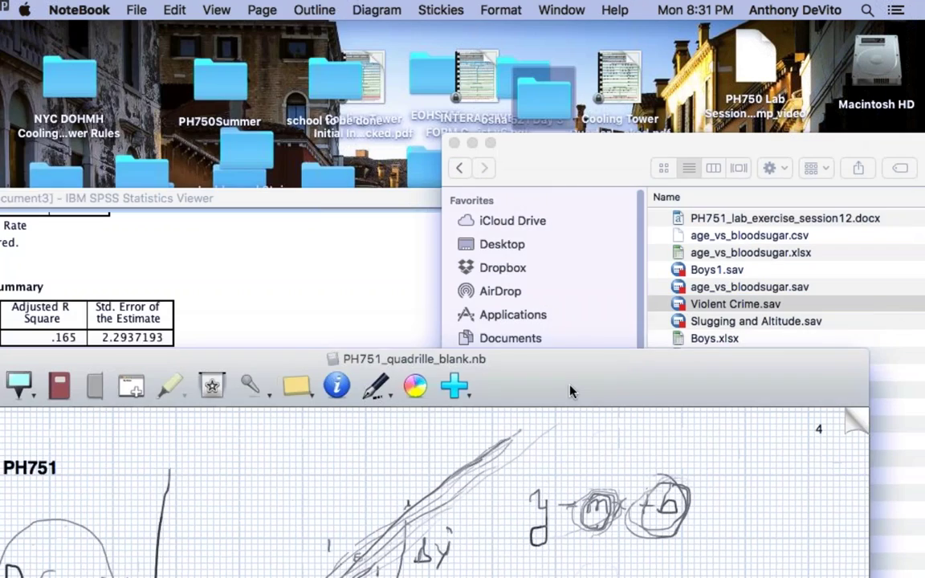
Step: Bring the Output3 viewer forward and examine the B coefficients for the constant and Poverty in the Coefficients table
left_click_drag(326, 201, 366, 178)
double_click(366, 178)
left_click(381, 362)
left_click(324, 465)
mouse_move(350, 496)
left_mouse_down()
mouse_move(334, 509)
mouse_move(365, 508)
mouse_move(342, 504)
left_mouse_up()
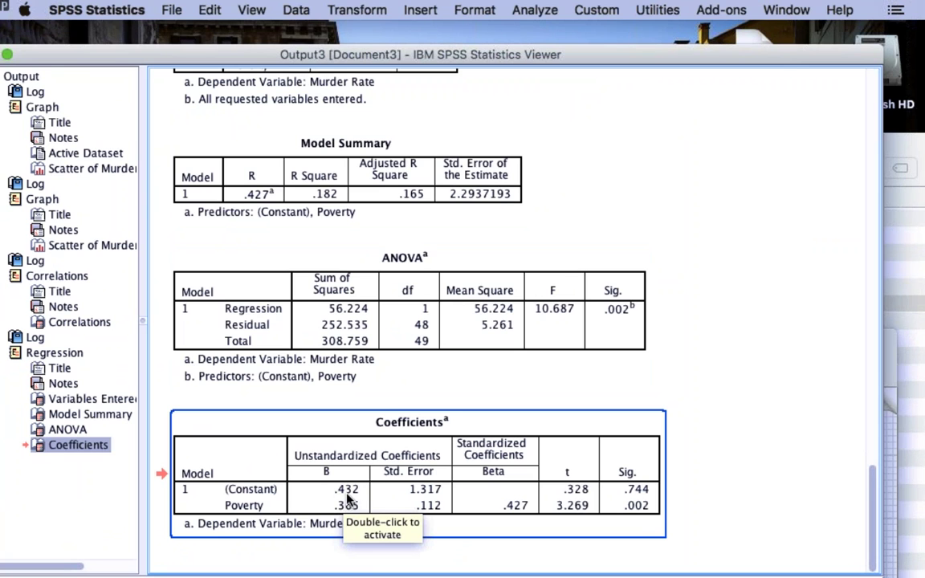
left_click(596, 355)
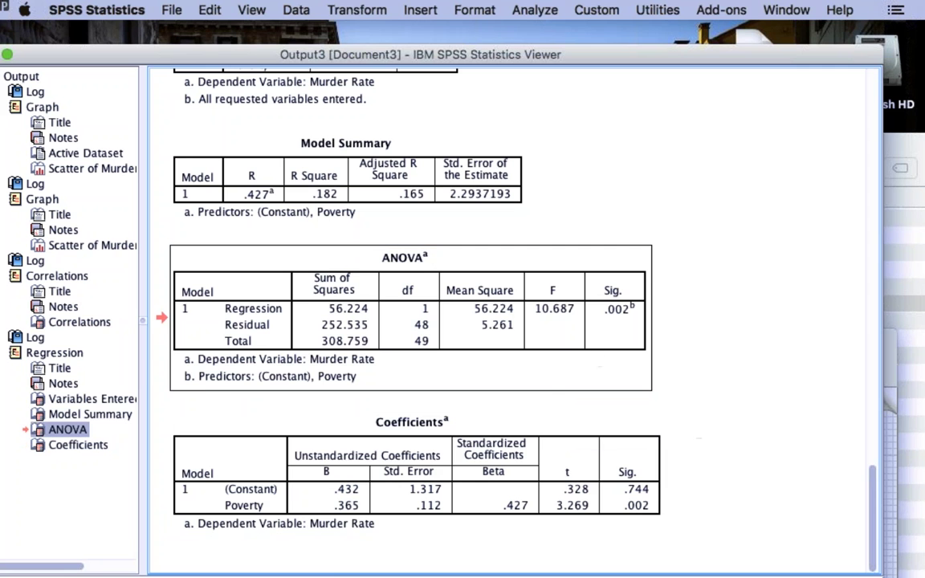
Step: Switch back to NoteBook and place its window beside the SPSS Coefficients table
key("super+Tab")
left_click_drag(263, 347, 718, 81)
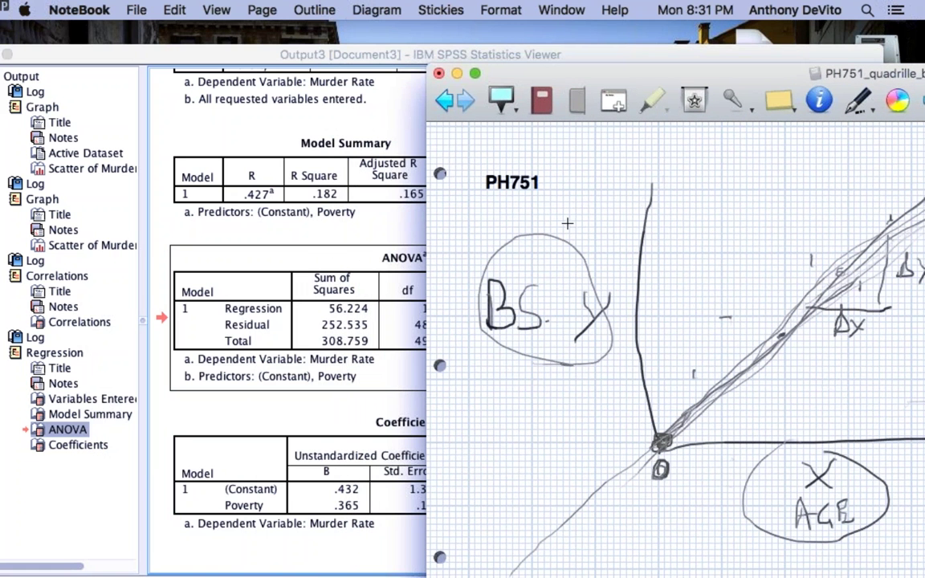
left_click_drag(578, 78, 628, 67)
Step: Cross out the AGE and BS. axis labels and write Pct Poverty and MR in their place
left_click(368, 432)
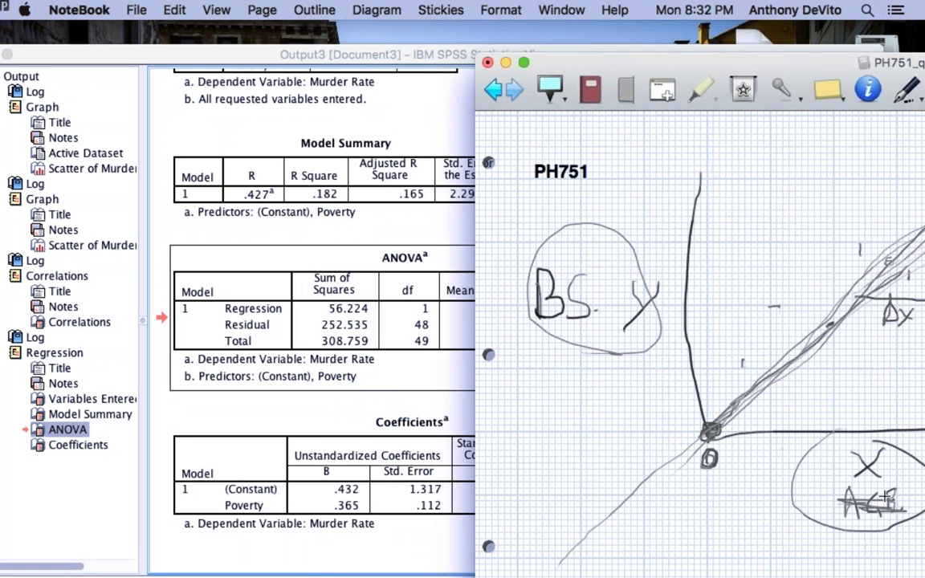
left_click_drag(900, 505, 896, 498)
mouse_move(835, 560)
left_mouse_down()
mouse_move(850, 546)
mouse_move(909, 550)
left_mouse_up()
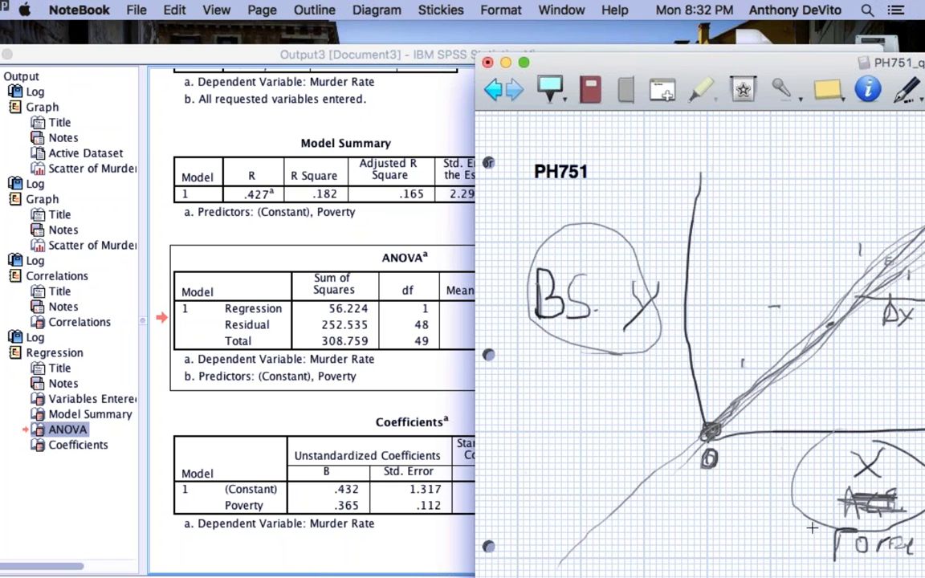
left_click_drag(795, 522, 794, 533)
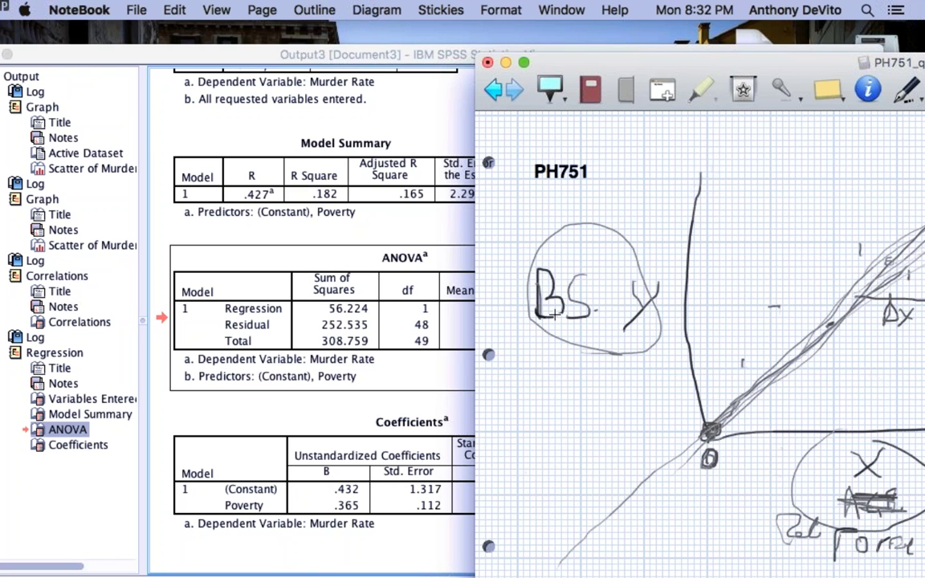
mouse_move(537, 283)
left_mouse_down()
mouse_move(578, 277)
mouse_move(590, 291)
left_mouse_up()
mouse_move(522, 378)
left_mouse_down()
mouse_move(532, 345)
mouse_move(580, 354)
left_mouse_up()
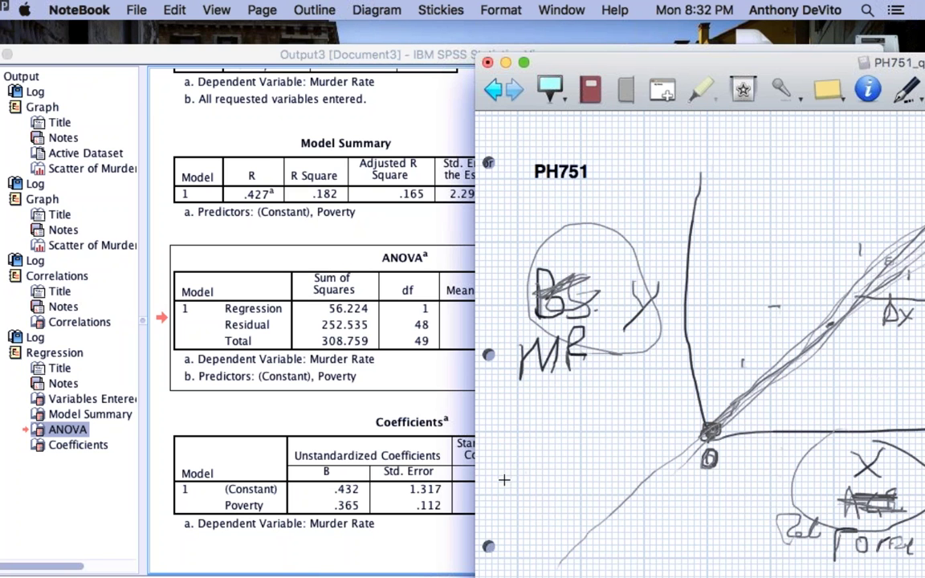
Step: Write the fitted equation y = .432 + .365x at the lower left of the graph
left_click_drag(507, 464, 515, 479)
mouse_move(524, 462)
left_mouse_down()
mouse_move(526, 502)
mouse_move(551, 458)
mouse_move(560, 468)
left_mouse_up()
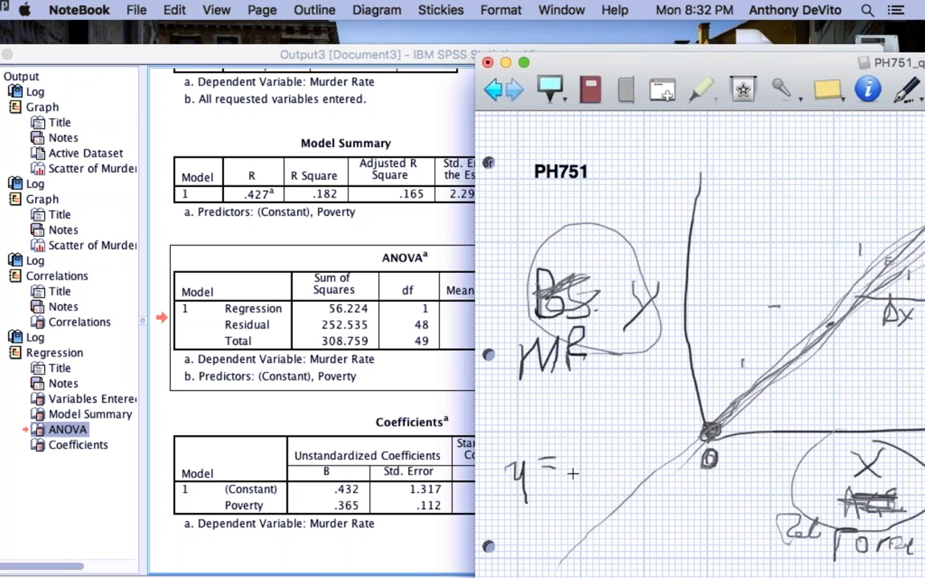
left_click(574, 471)
mouse_move(588, 449)
left_mouse_down()
mouse_move(593, 470)
mouse_move(641, 457)
left_mouse_up()
mouse_move(635, 450)
left_mouse_down()
mouse_move(635, 466)
mouse_move(656, 473)
mouse_move(688, 457)
mouse_move(688, 485)
left_mouse_up()
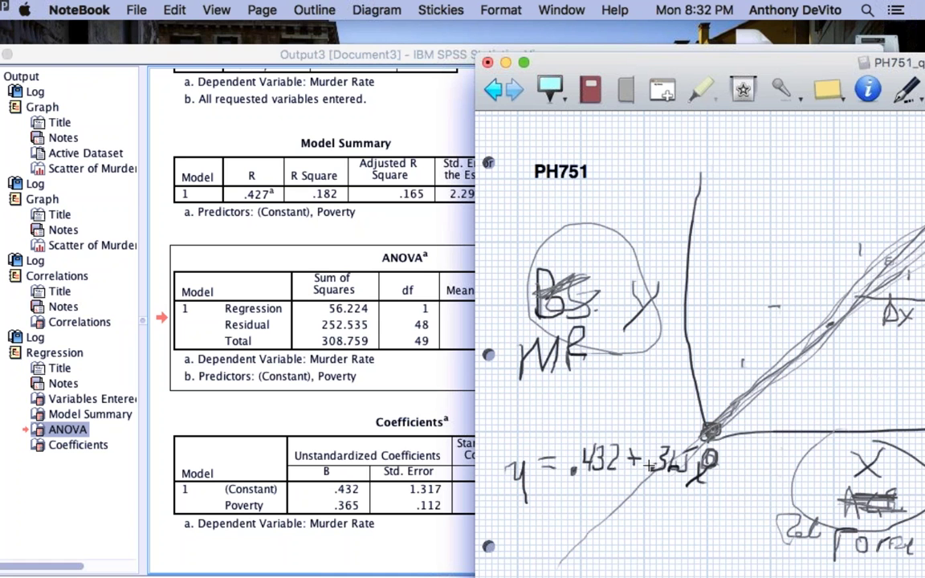
Step: Bring the whole notebook page into view and write MR = .432 + .365(%) at its lower right
double_click(718, 77)
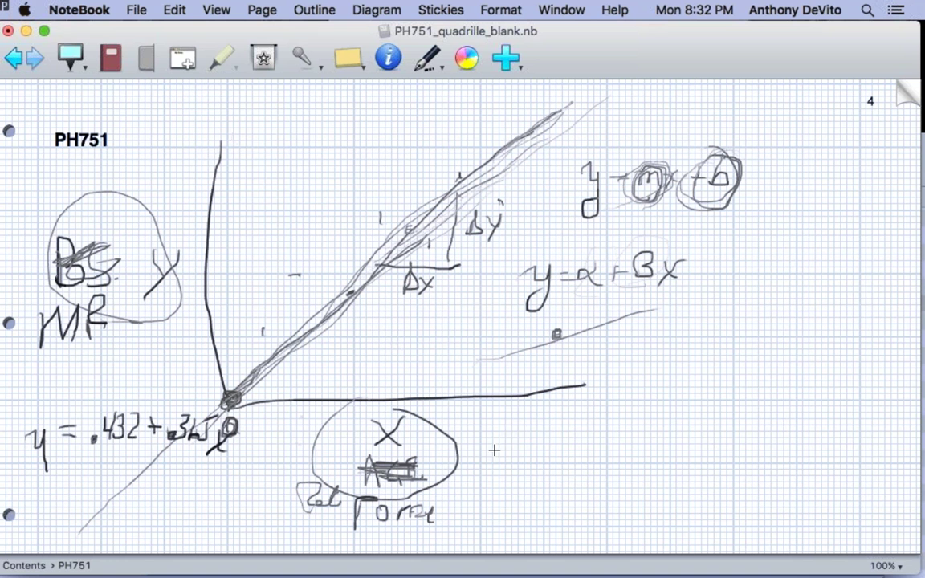
mouse_move(520, 431)
left_mouse_down()
mouse_move(515, 459)
mouse_move(569, 458)
mouse_move(592, 436)
left_mouse_up()
mouse_move(578, 447)
left_mouse_down()
mouse_move(631, 436)
mouse_move(622, 455)
mouse_move(641, 439)
mouse_move(636, 454)
mouse_move(697, 445)
mouse_move(711, 466)
left_mouse_up()
left_click(604, 459)
mouse_move(723, 441)
left_mouse_down()
mouse_move(735, 440)
mouse_move(723, 464)
mouse_move(755, 460)
mouse_move(769, 441)
mouse_move(783, 476)
mouse_move(807, 455)
mouse_move(814, 478)
left_mouse_up()
left_click_drag(822, 431, 812, 476)
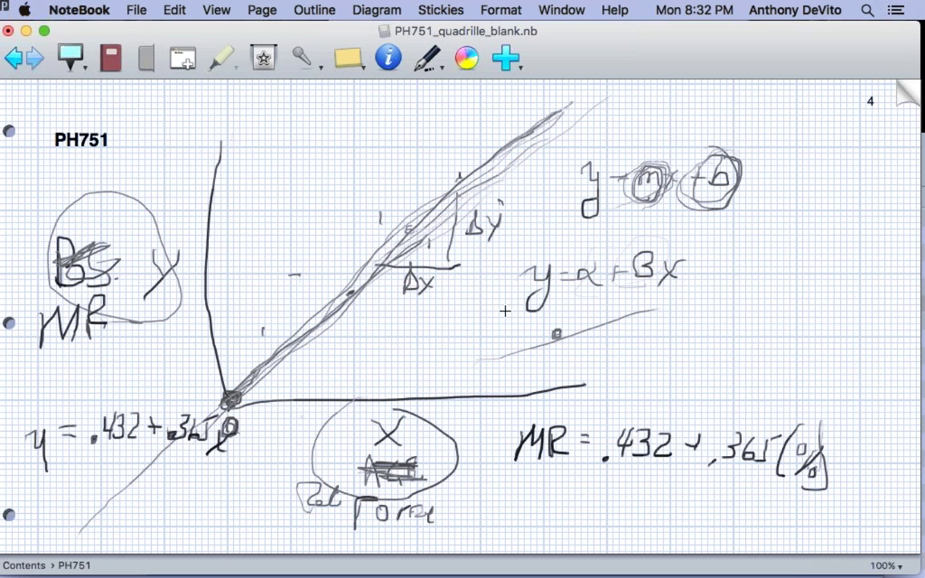
Step: Switch to SPSS Statistics and bring the Violent Crime.sav data window fully into view over the regression output
mouse_move(293, 562)
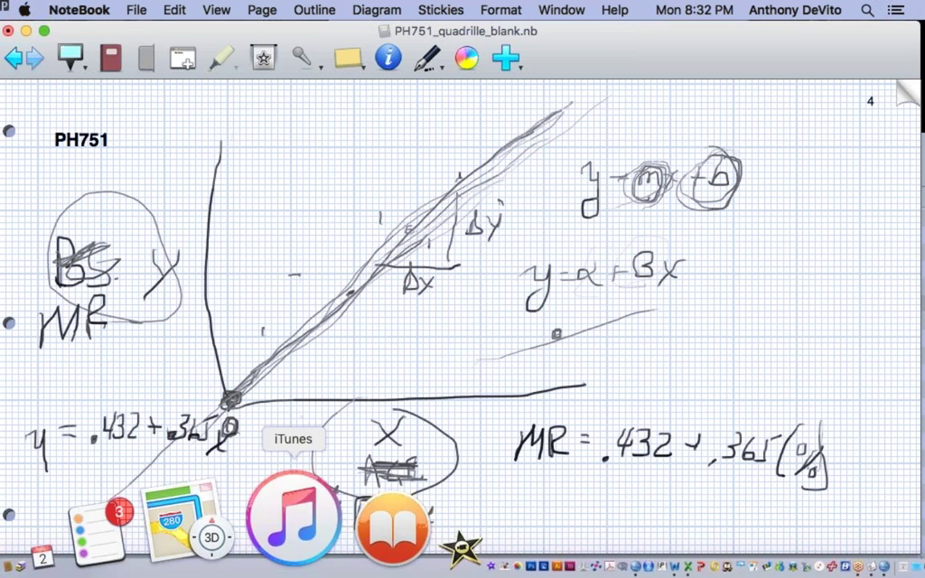
left_click_drag(652, 60, 653, 412)
left_click(562, 64)
left_click_drag(563, 65, 586, 10)
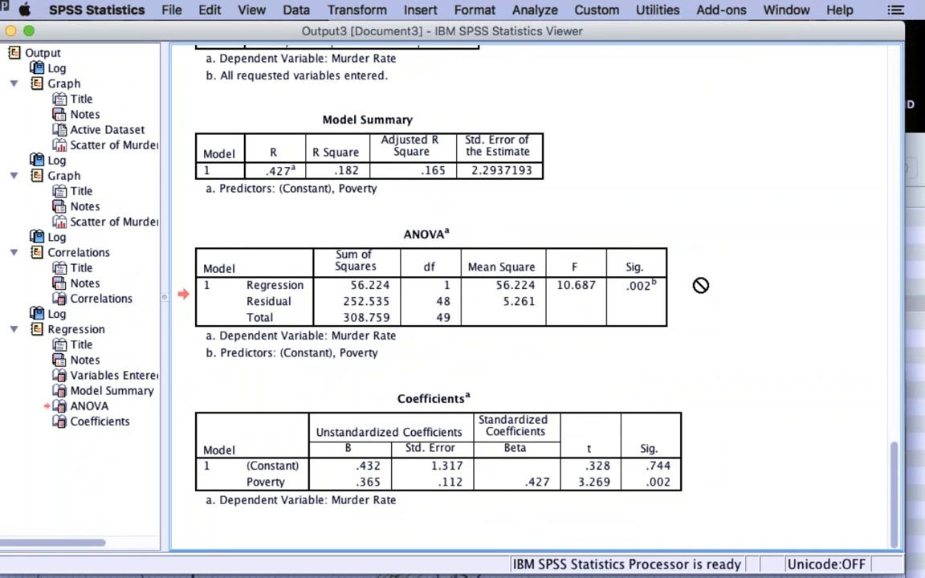
left_click_drag(596, 30, 624, 30)
left_click(792, 10)
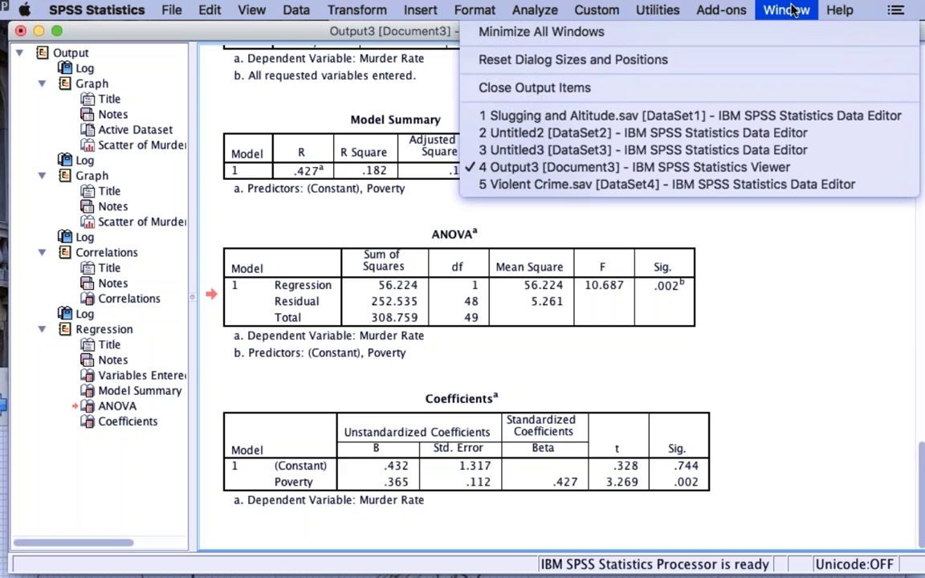
left_click(654, 185)
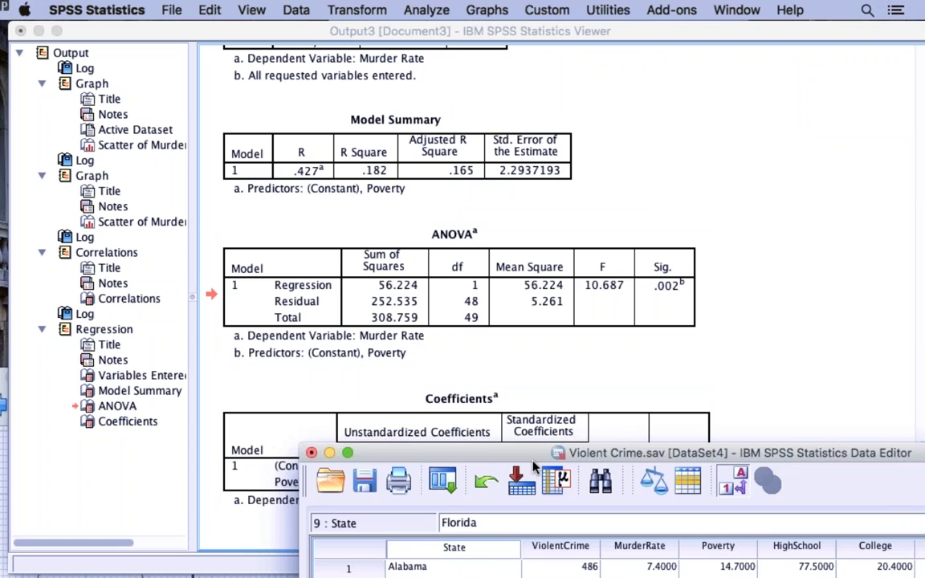
left_click_drag(504, 460, 276, 22)
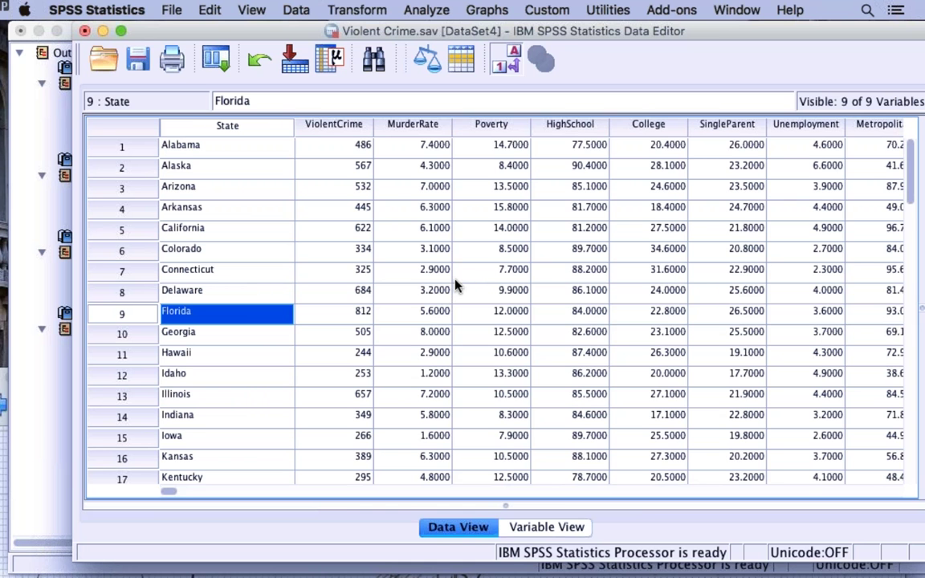
Step: Look through the state rows of the Violent Crime data for their poverty and murder rate values
scroll(288, 380, "down", 5)
scroll(288, 380, "down", 3)
scroll(288, 378, "up", 6)
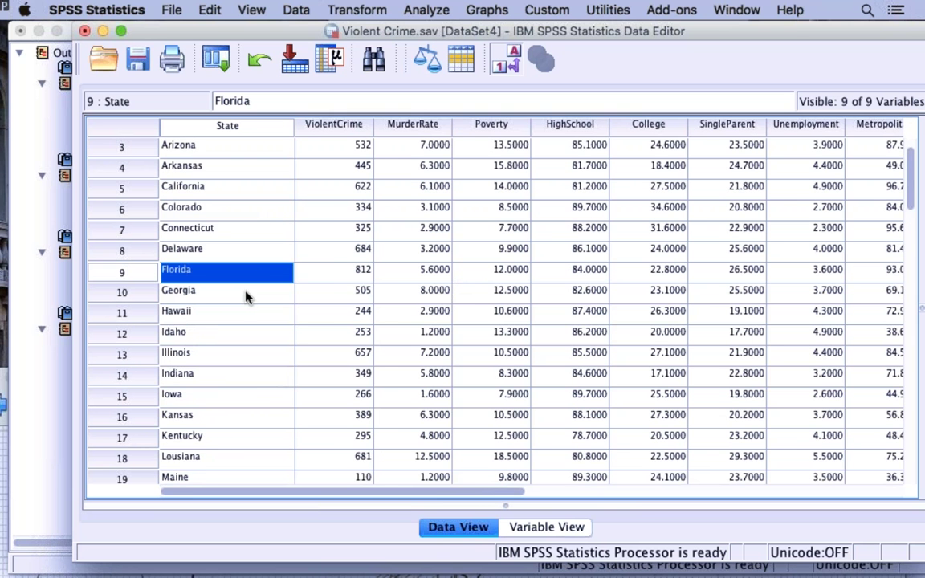
scroll(243, 306, "down", 3)
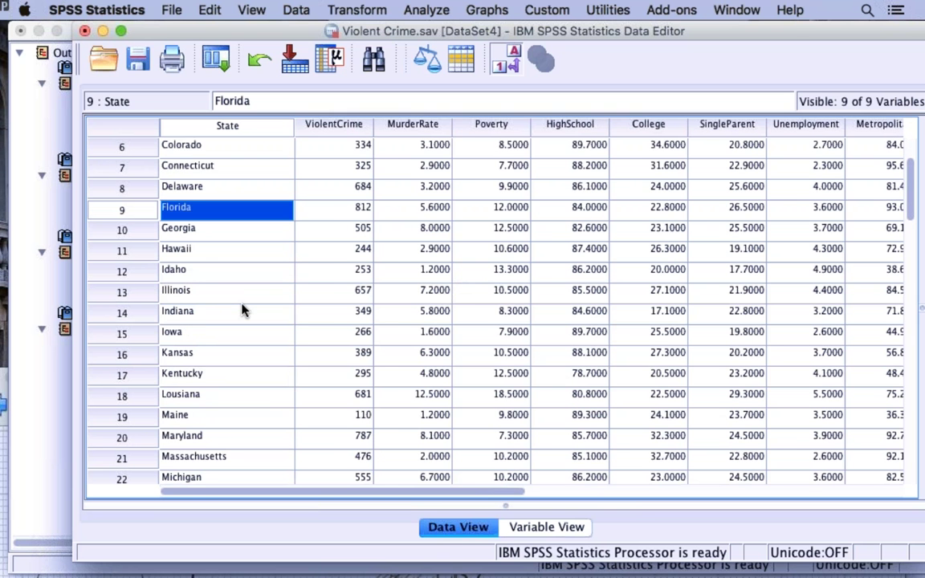
scroll(244, 311, "up", 5)
scroll(240, 368, "down", 4)
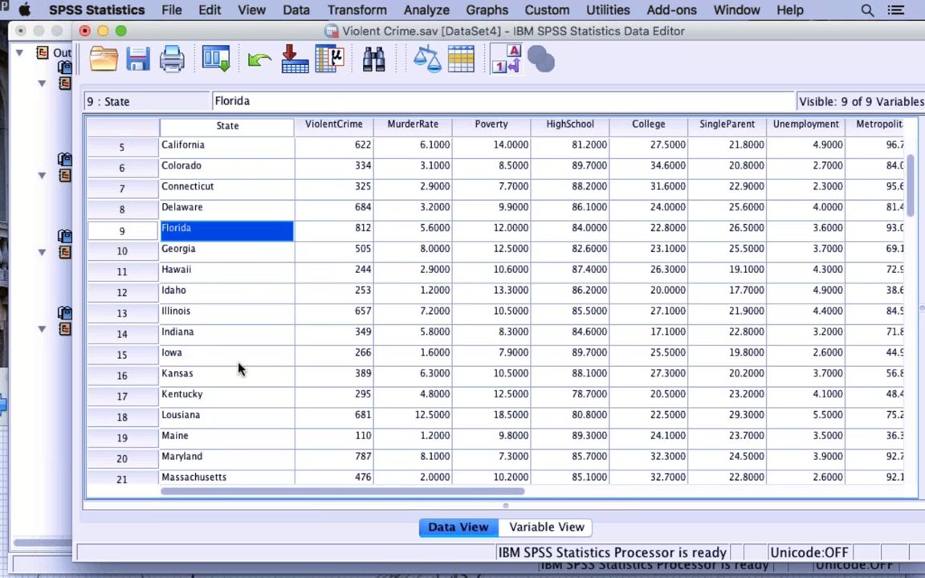
left_click(212, 9)
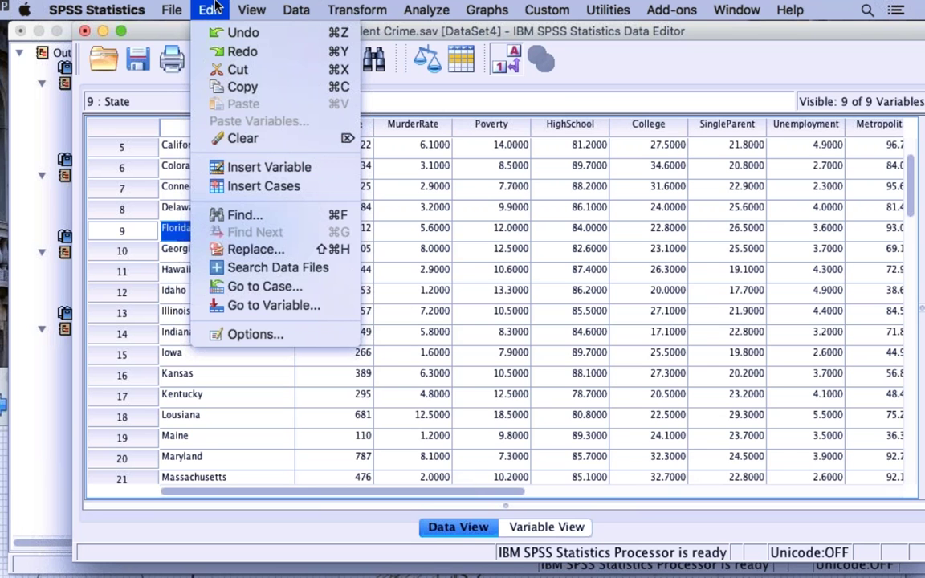
left_click(209, 10)
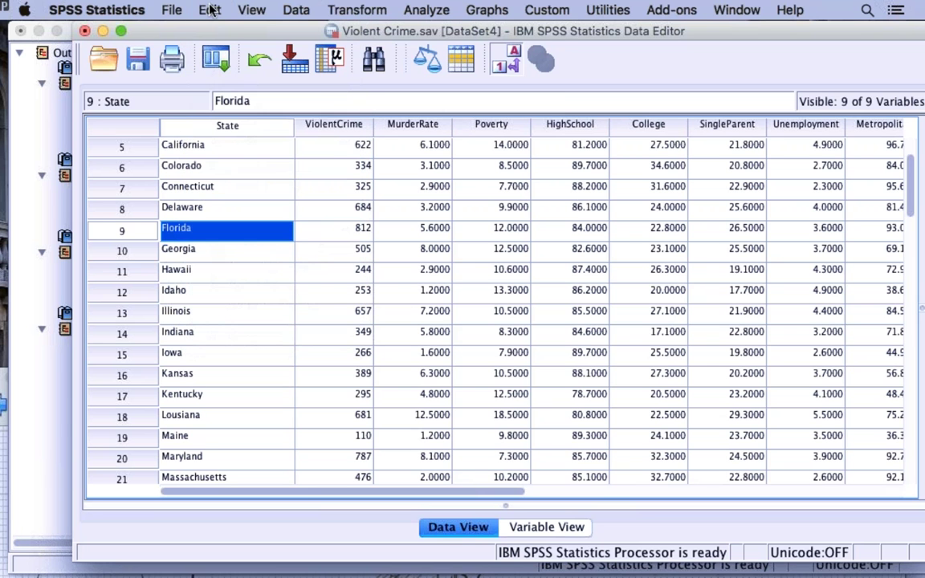
Step: Move the SPSS data and output windows aside and return to NoteBook with the MR equation in view
left_click_drag(210, 31, 331, 12)
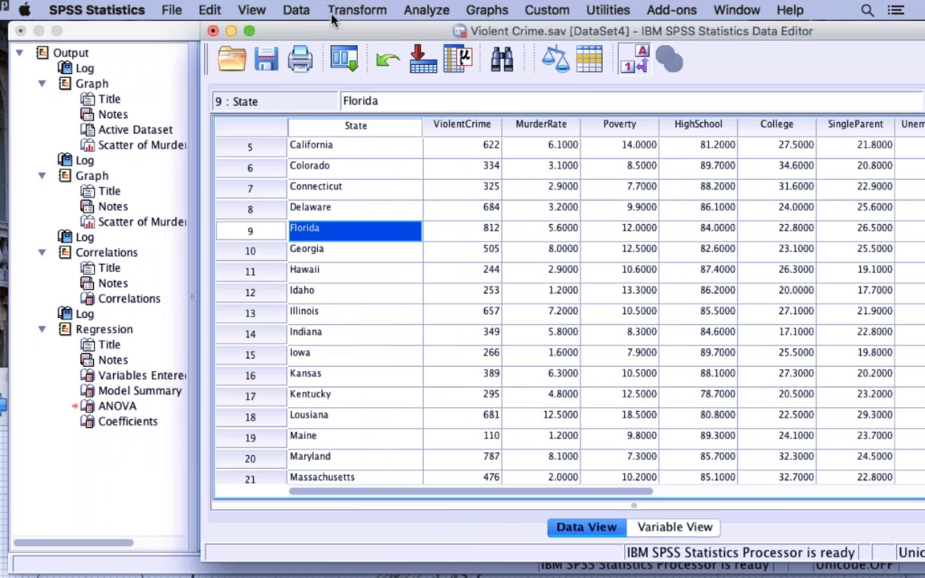
double_click(292, 26)
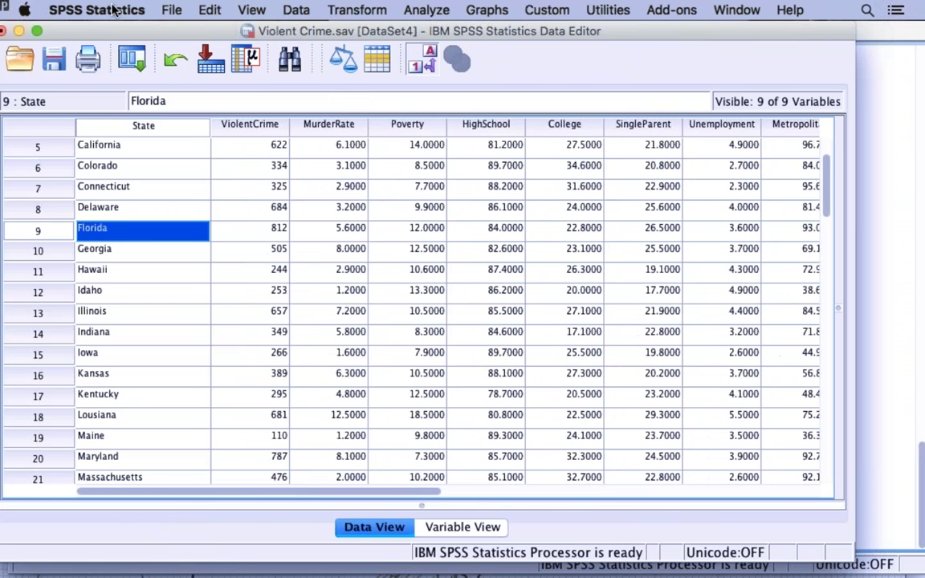
left_click_drag(115, 9, 41, 9)
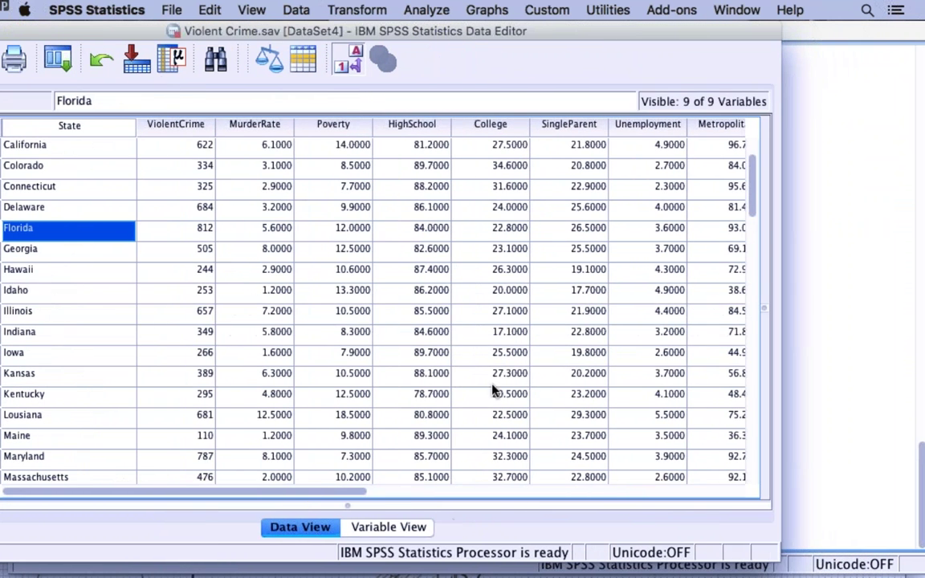
left_click(792, 467)
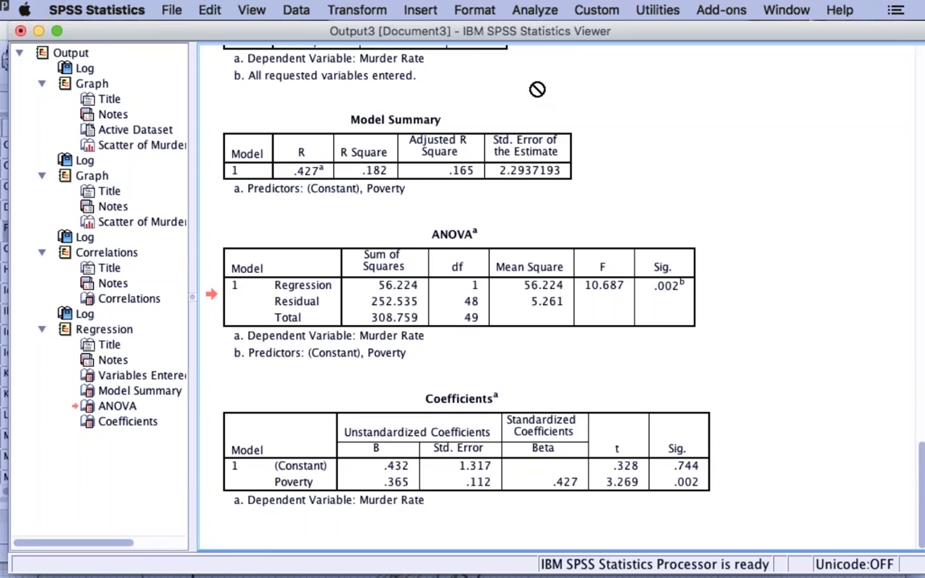
left_click_drag(568, 32, 406, 269)
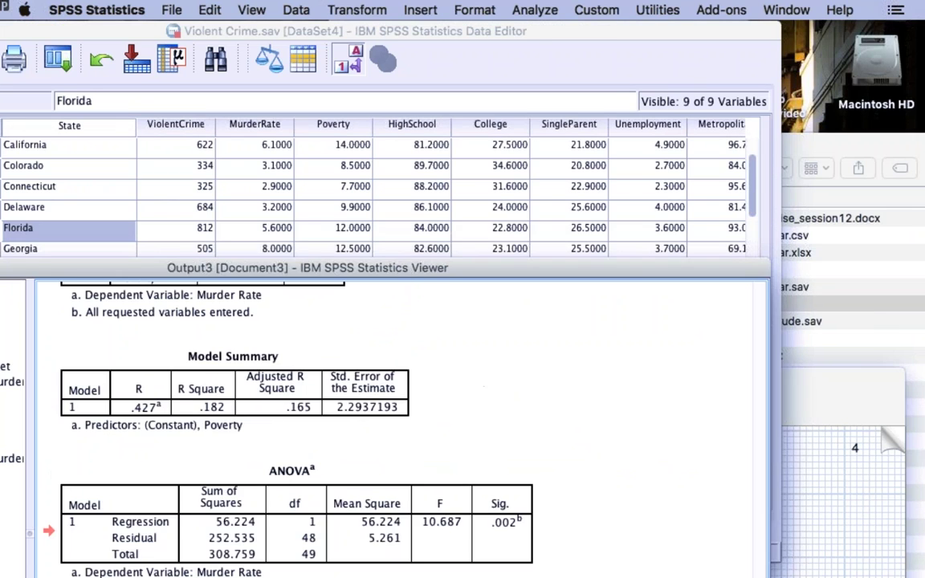
left_click(855, 512)
left_click_drag(655, 387, 691, 40)
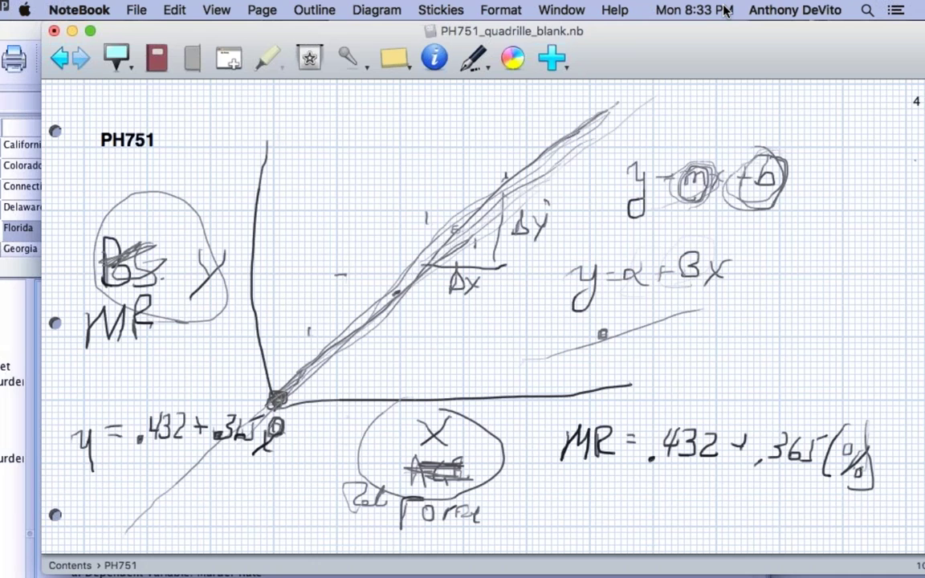
left_click_drag(630, 25, 496, 24)
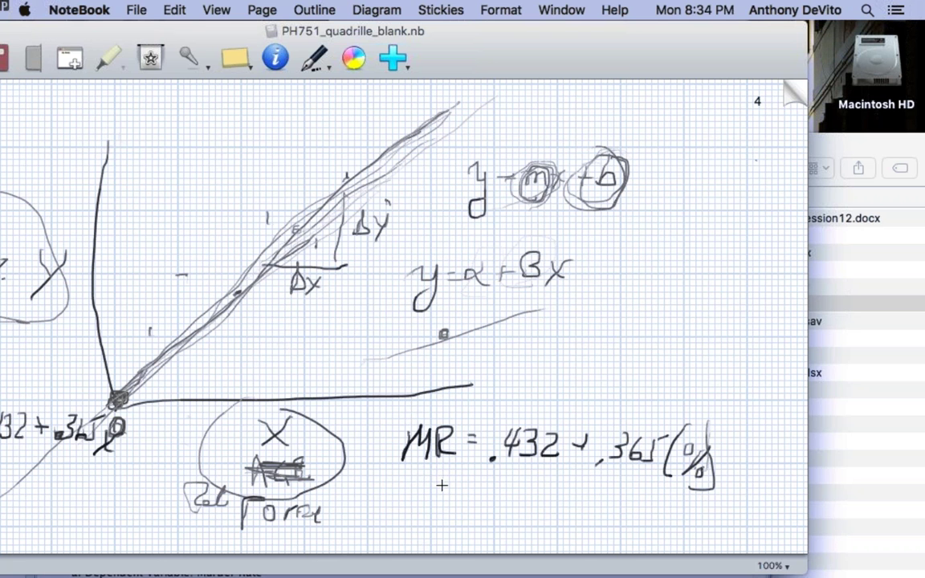
Step: Write = .432 + .365(17.4 beneath the MR equation and start another line with an equals sign
left_click_drag(463, 485, 476, 485)
mouse_move(474, 490)
left_mouse_down()
mouse_move(502, 488)
mouse_move(525, 481)
left_mouse_up()
mouse_move(522, 473)
left_mouse_down()
mouse_move(552, 463)
mouse_move(563, 486)
mouse_move(581, 474)
mouse_move(582, 493)
mouse_move(642, 498)
left_mouse_up()
left_click(607, 494)
mouse_move(643, 482)
left_mouse_down()
mouse_move(675, 487)
mouse_move(663, 496)
mouse_move(680, 488)
mouse_move(681, 500)
mouse_move(713, 506)
left_mouse_up()
left_click(696, 499)
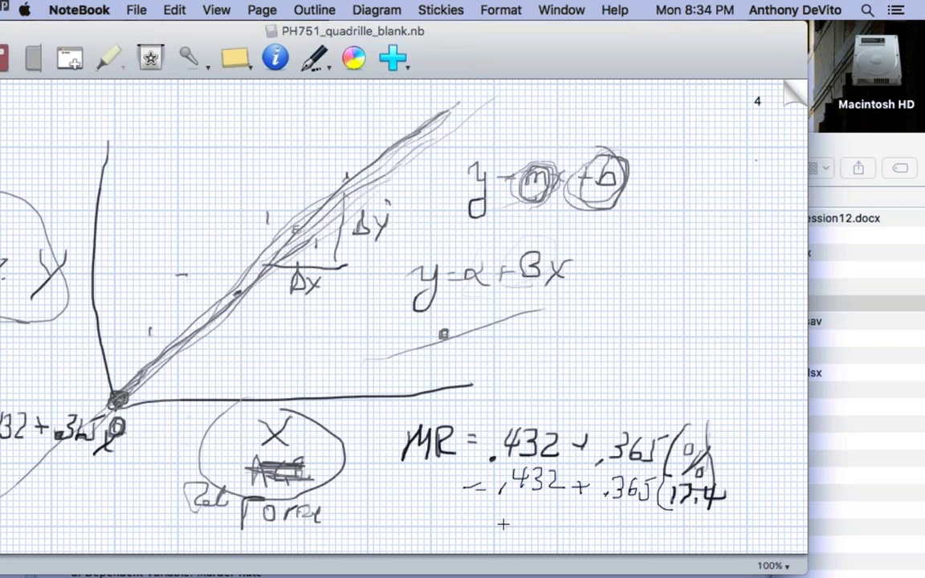
left_click_drag(473, 518, 497, 518)
left_click_drag(474, 527, 498, 527)
Step: Open Calculator, place it clear of the handwritten equation and multiply .365 by 17.4
mouse_move(417, 569)
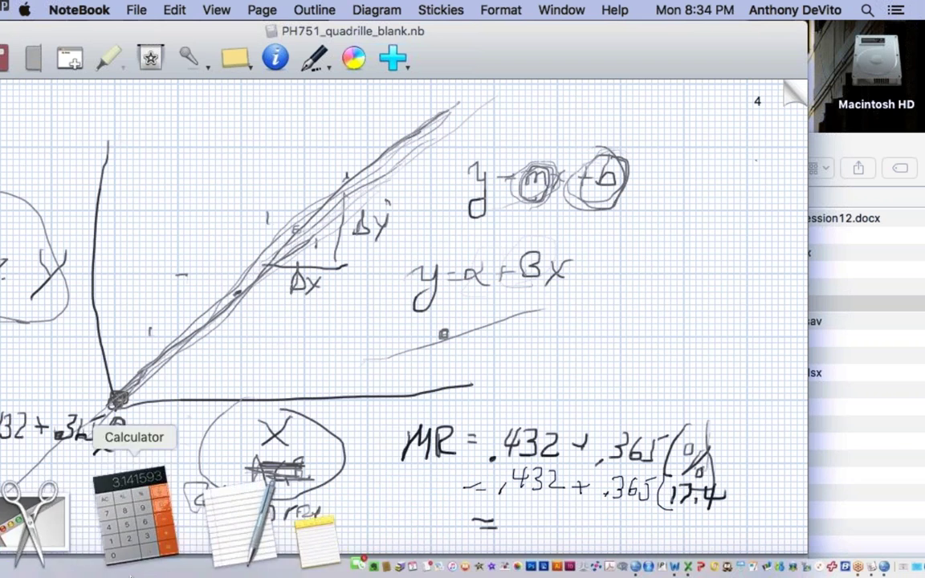
left_click(128, 514)
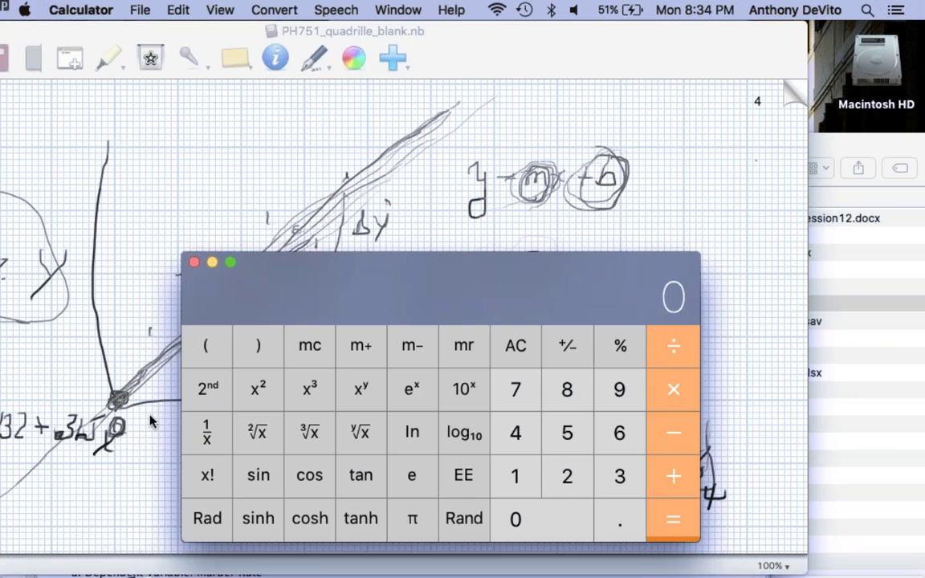
left_click_drag(340, 275, 159, 61)
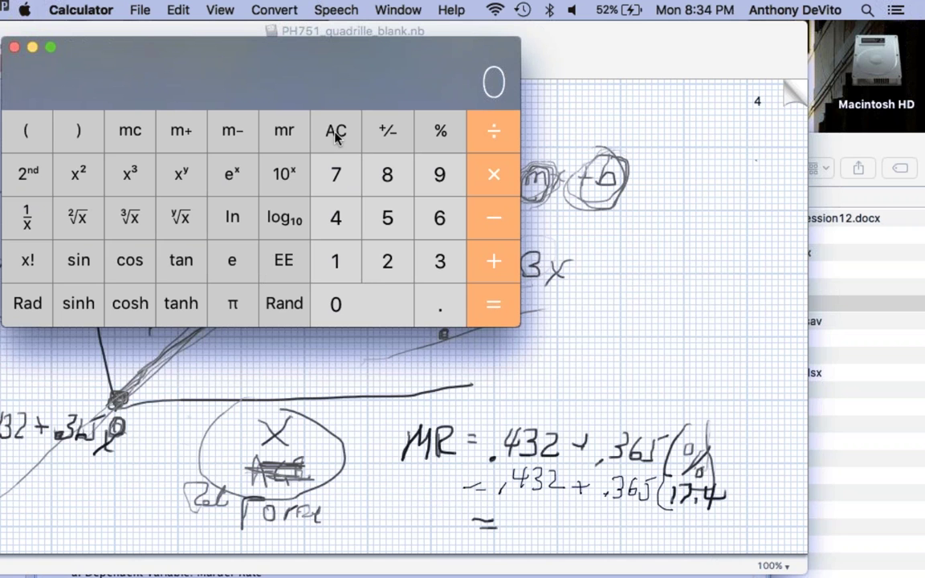
left_click(438, 291)
left_click(430, 249)
left_click(425, 214)
left_click(405, 214)
left_click(487, 175)
left_click(336, 259)
left_click(337, 189)
left_click(440, 293)
left_click(342, 231)
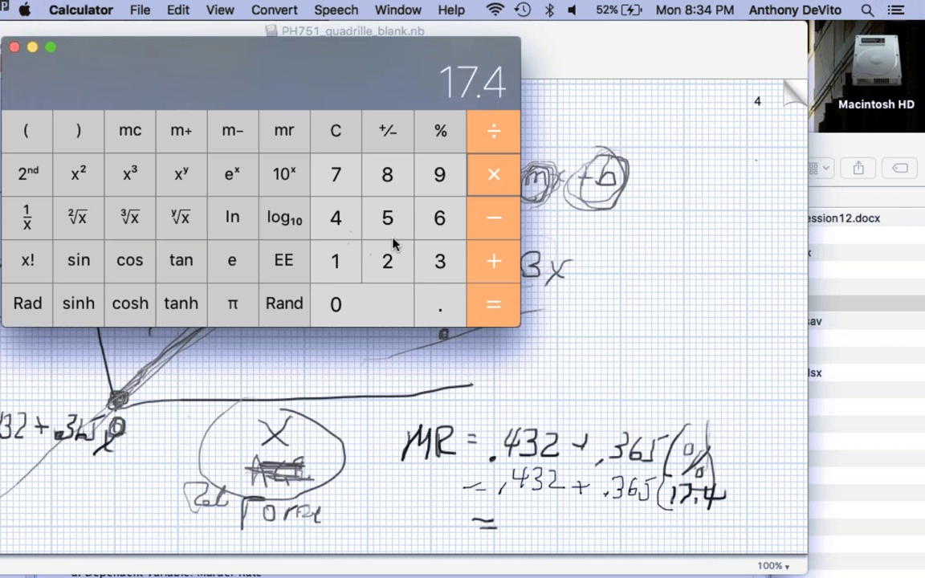
left_click(494, 304)
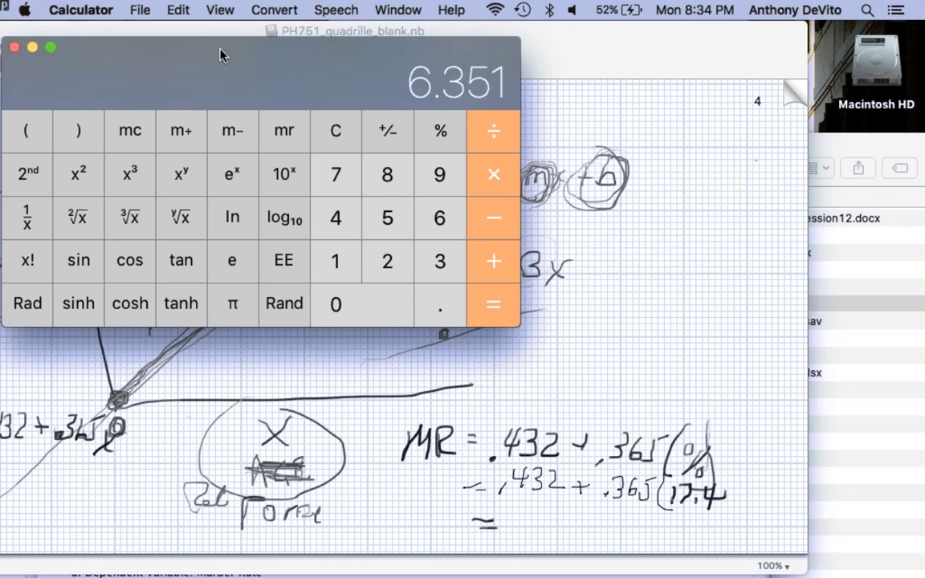
left_click_drag(220, 50, 315, 50)
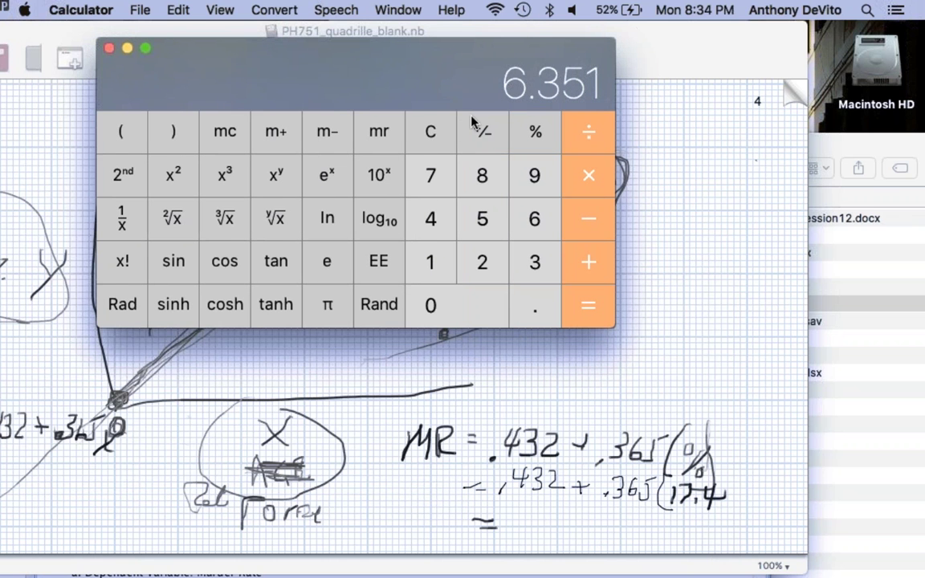
left_click(573, 262)
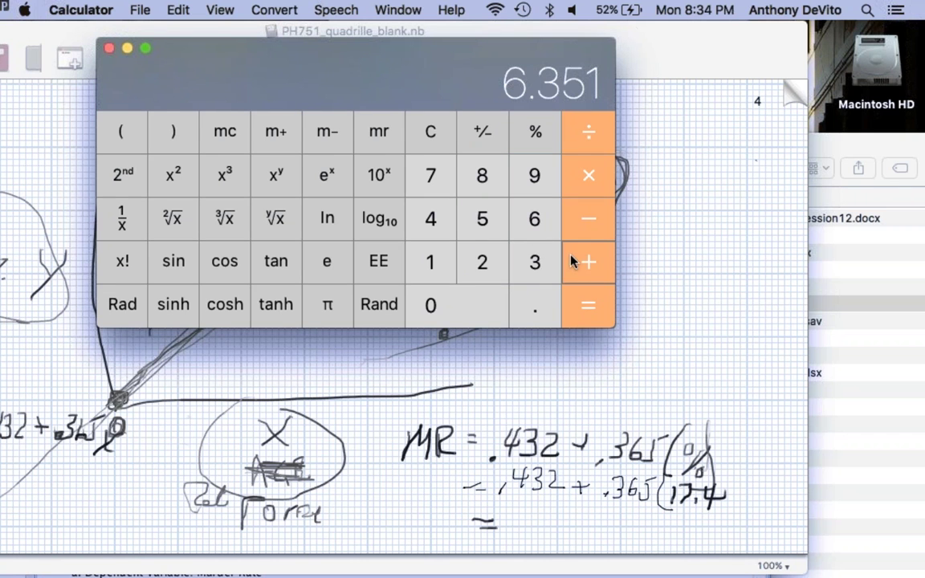
left_click(430, 218)
left_click(534, 261)
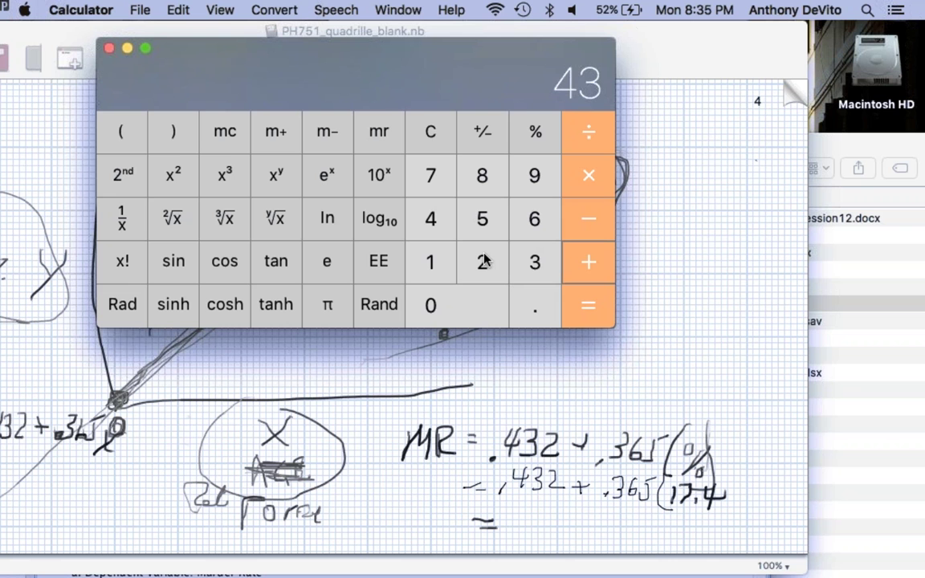
left_click(425, 140)
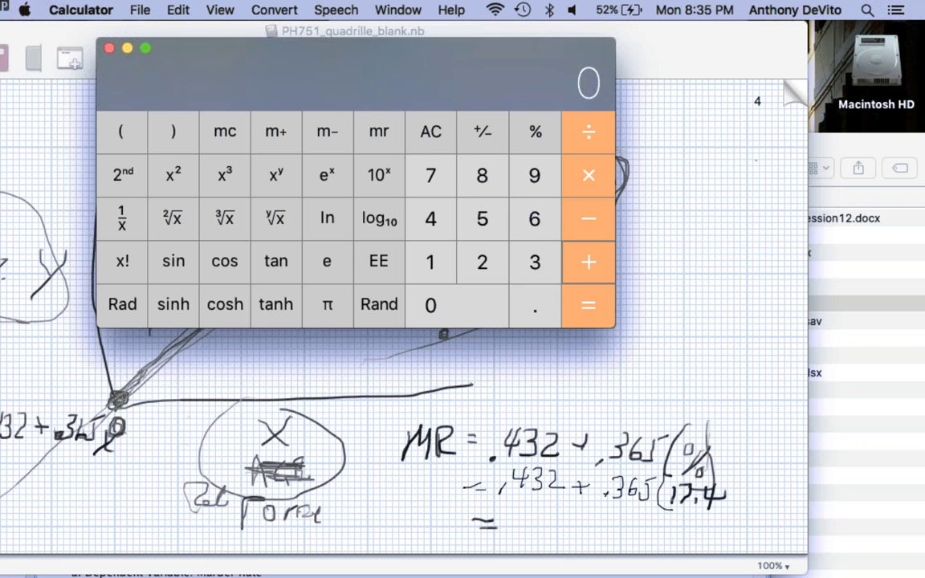
Step: Close Calculator and write 6.8 beneath MR, in front of the substituted equation
left_click(108, 49)
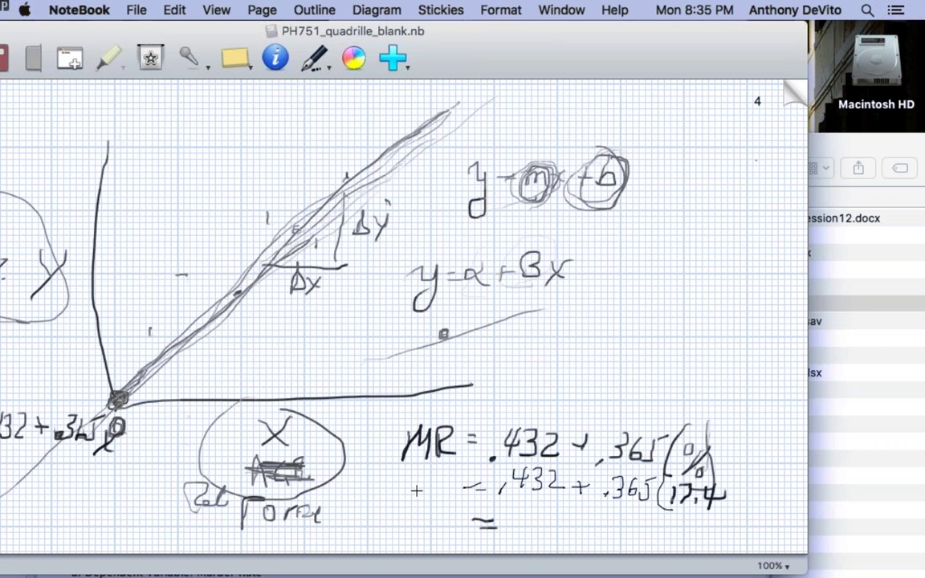
mouse_move(410, 474)
left_mouse_down()
mouse_move(406, 482)
mouse_move(438, 483)
left_mouse_up()
mouse_move(392, 531)
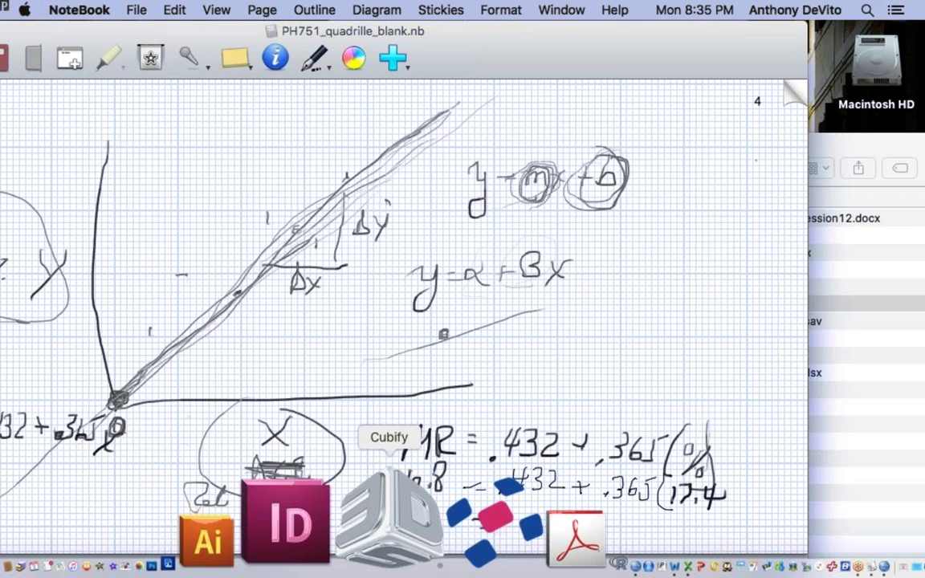